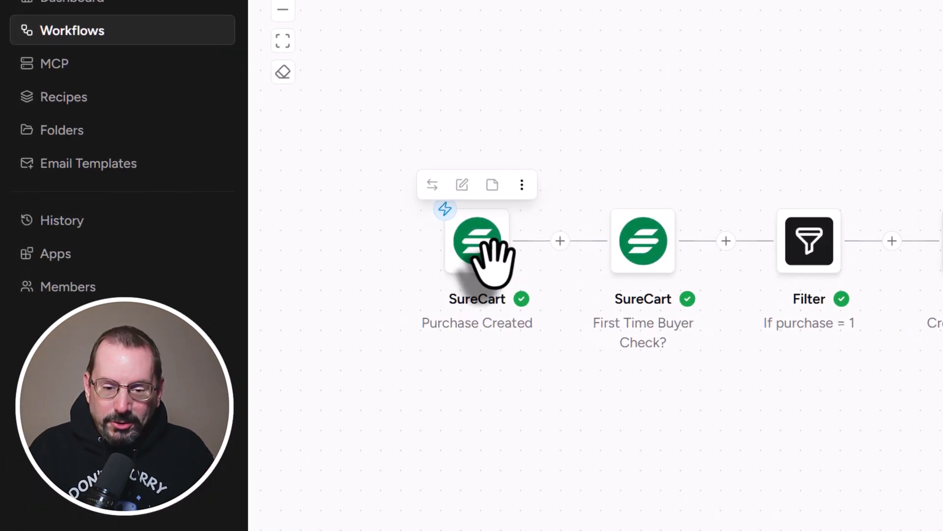
Review the Purchase Created trigger's event, connection, product setting and test data, and close it without changes.
click(399, 243)
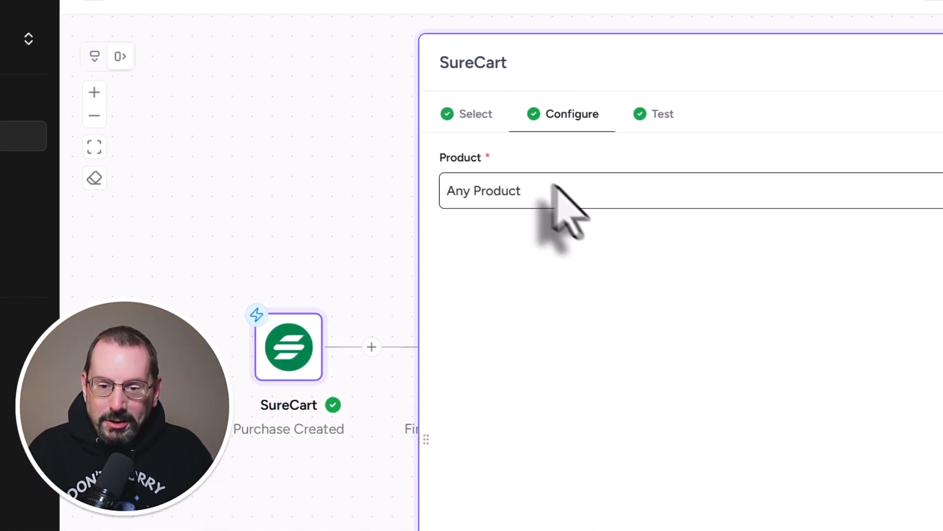
click(476, 114)
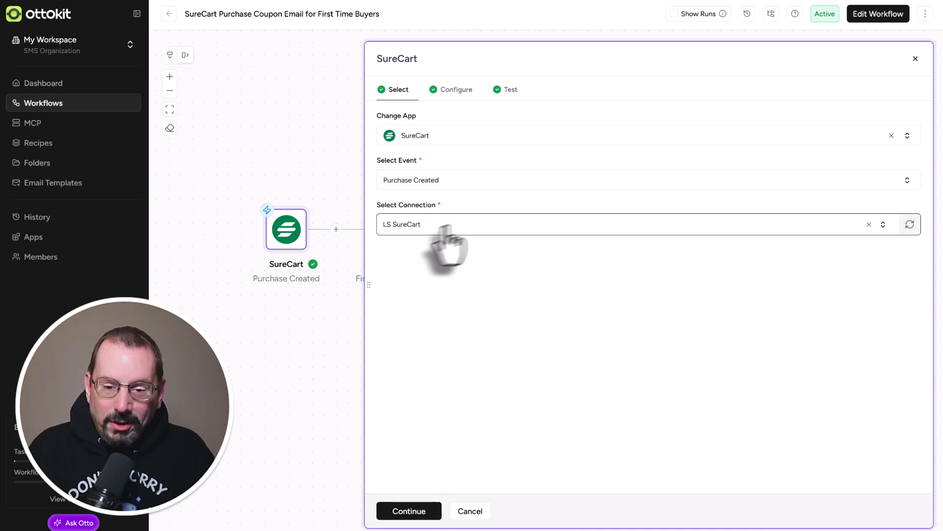
click(460, 89)
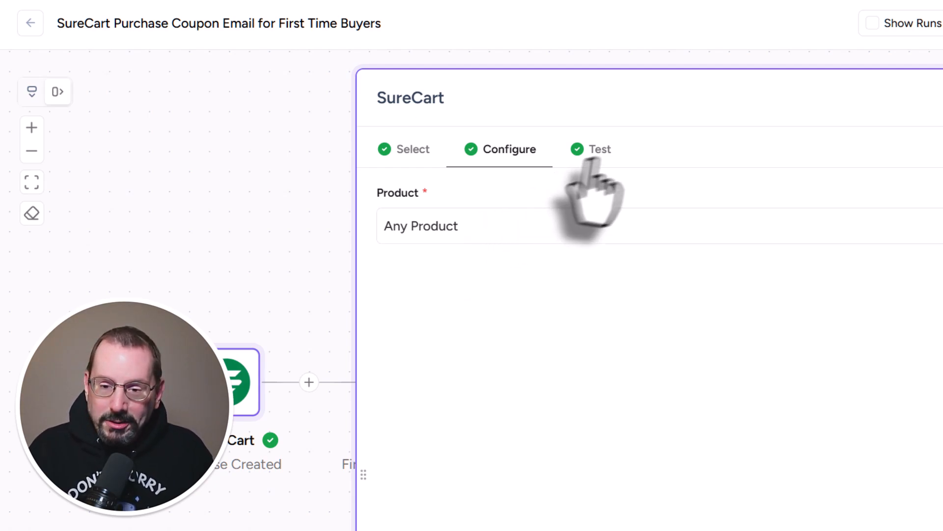
click(604, 149)
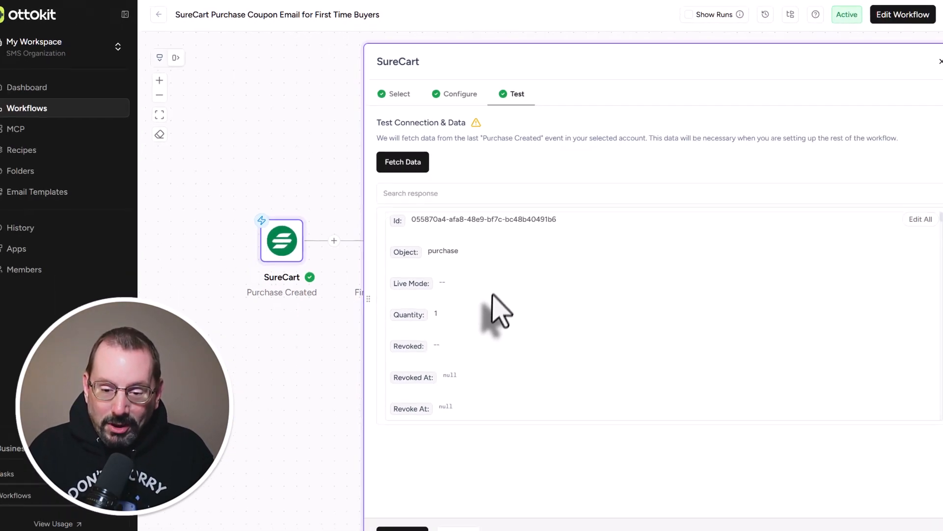
click(454, 511)
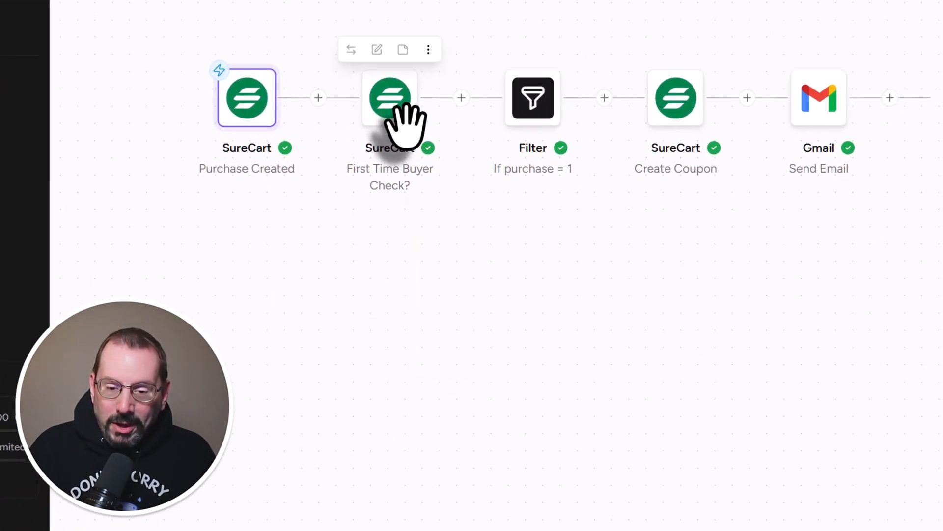
Review the First Time Buyer Check step's event, Customer ID mapping and test response, and close it without changes.
click(393, 106)
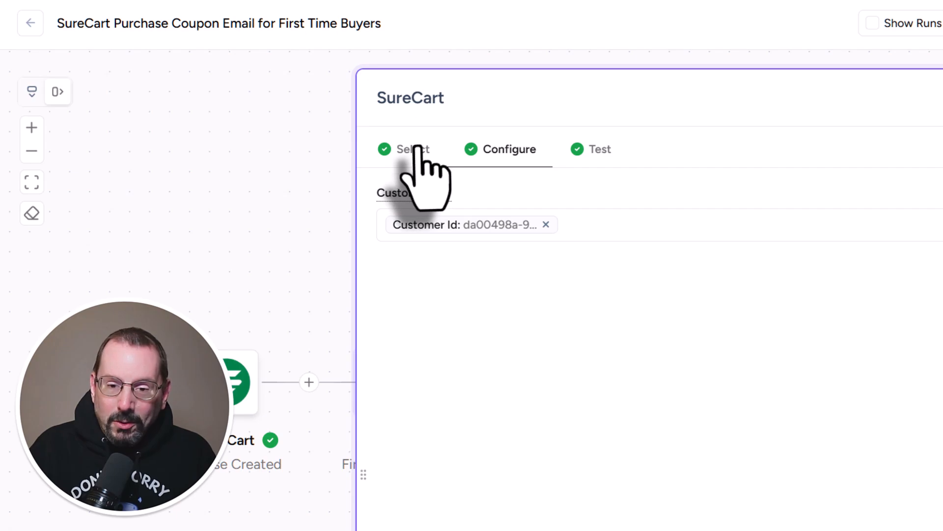
click(419, 148)
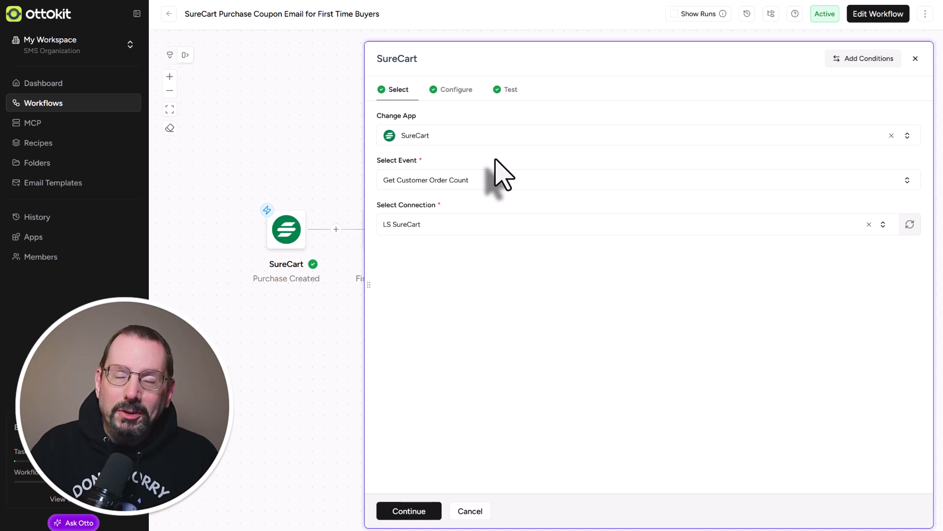
click(464, 93)
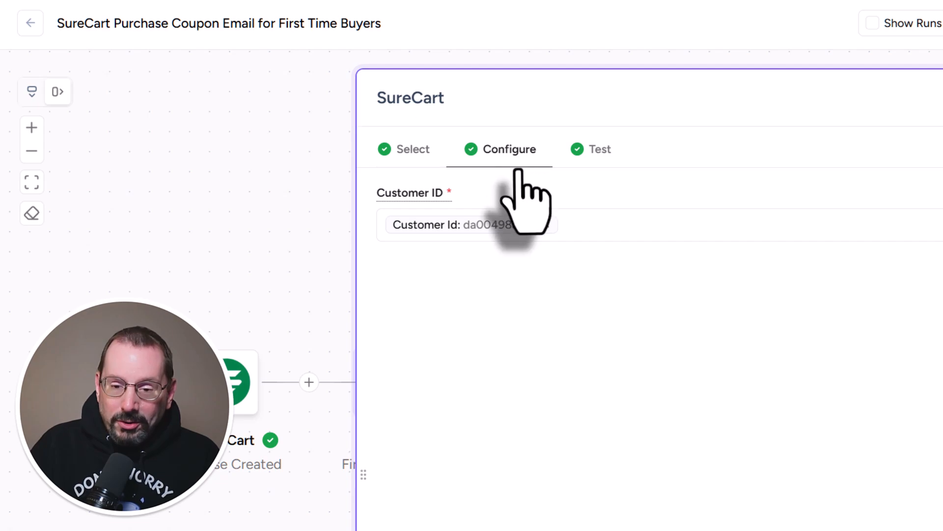
click(639, 219)
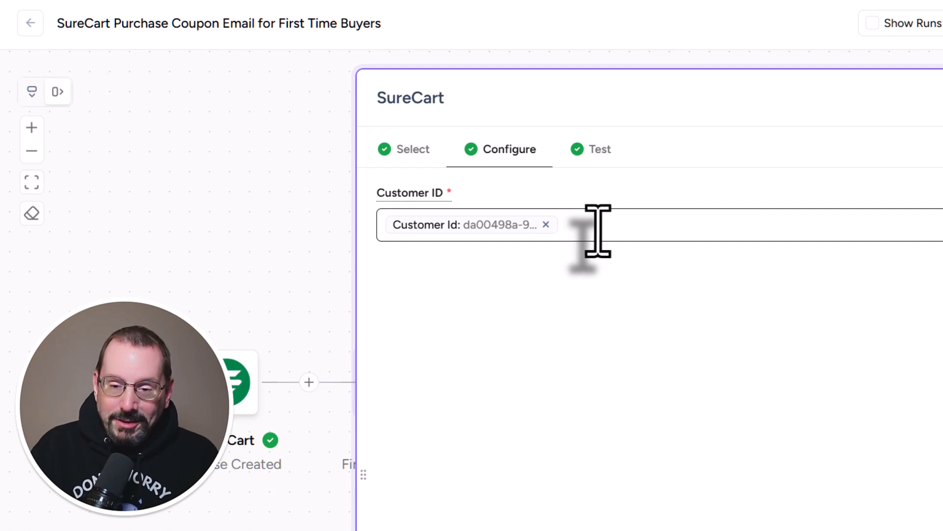
click(597, 150)
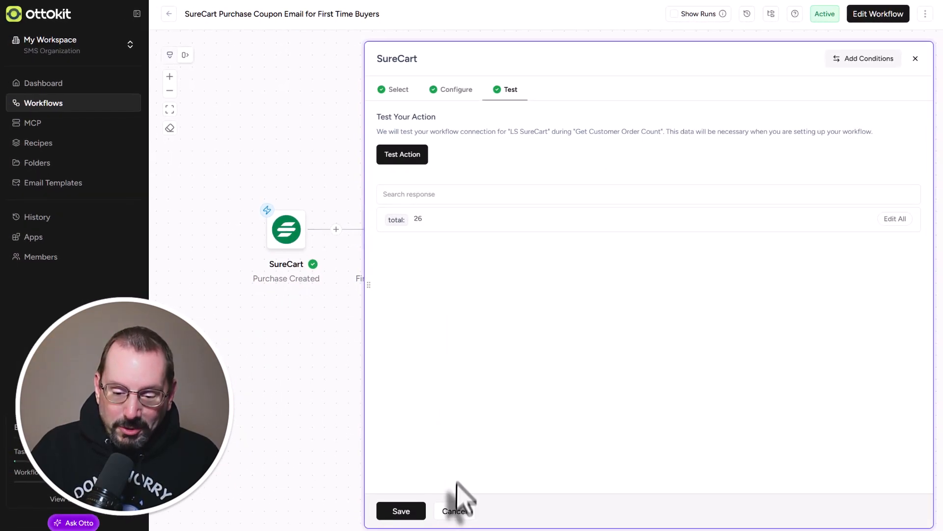
click(463, 514)
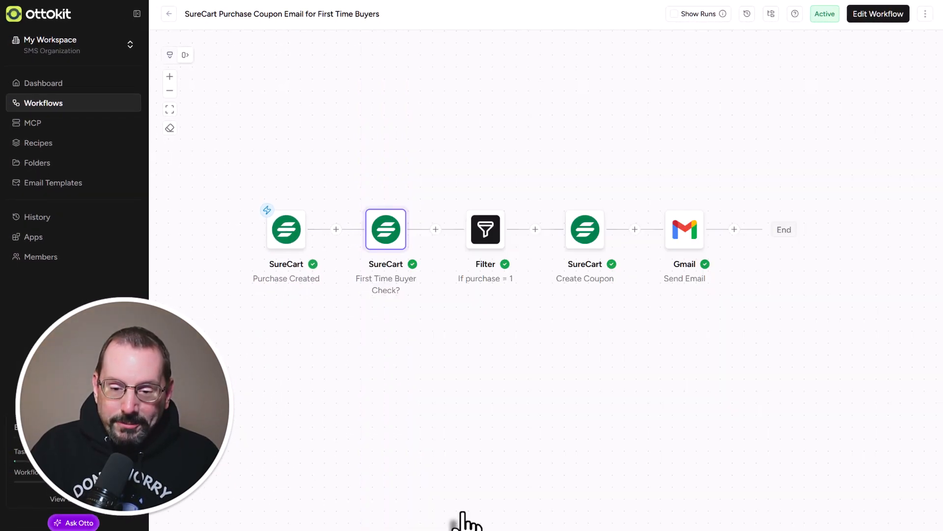
Review the Filter step's event and its condition, operator and value, and close it without changes.
mouse_move(491, 243)
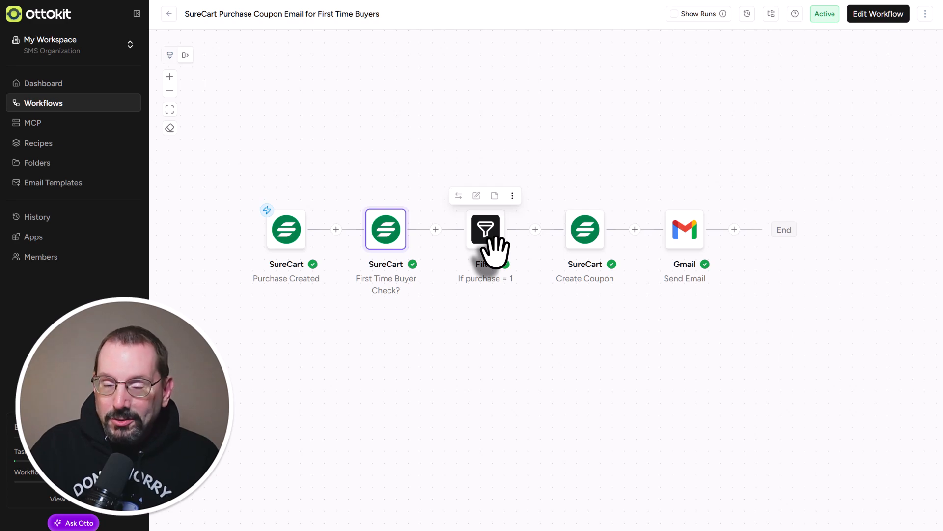
click(494, 249)
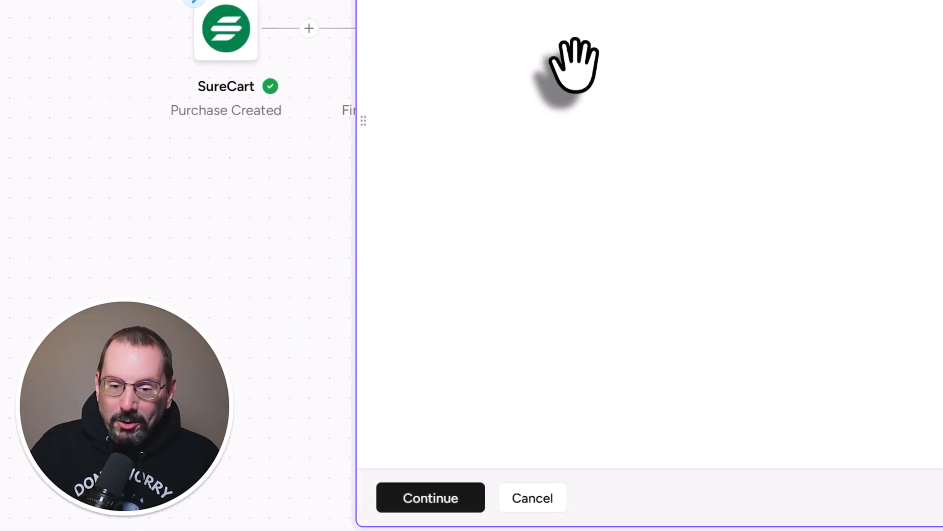
click(422, 147)
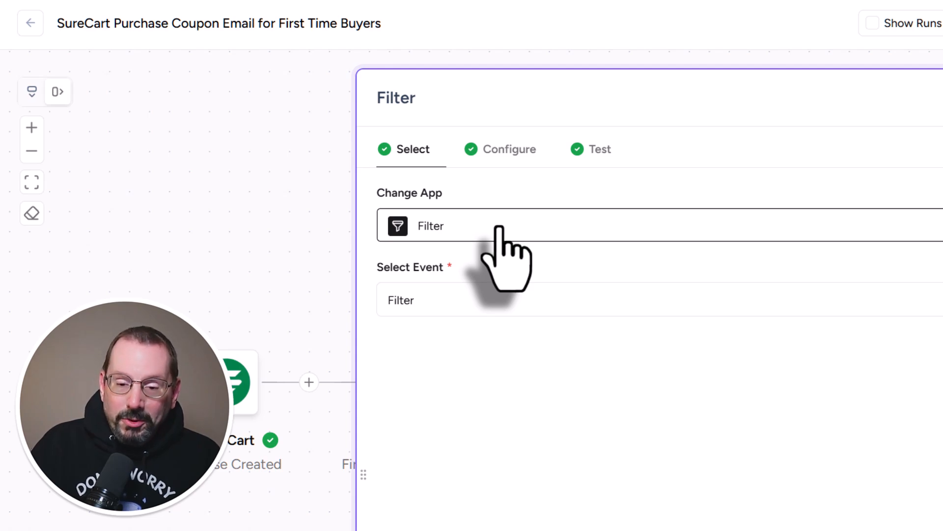
click(443, 301)
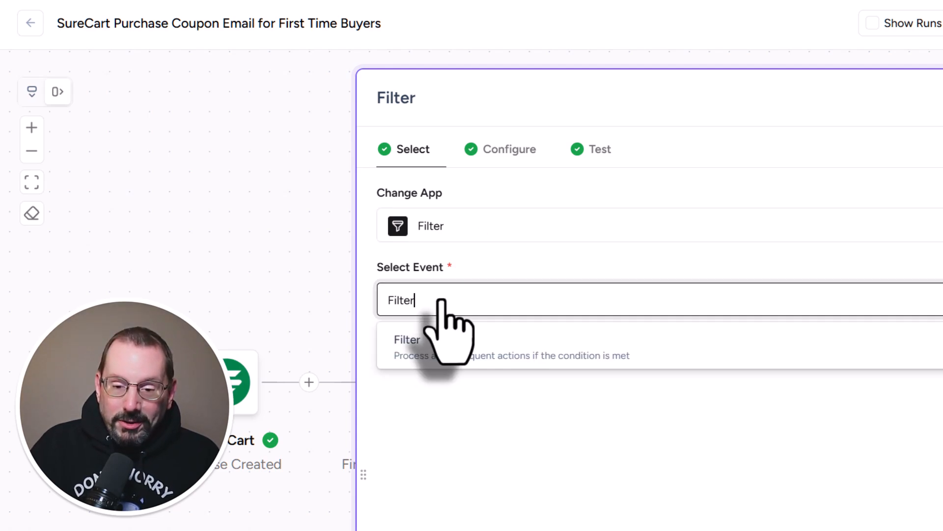
click(495, 150)
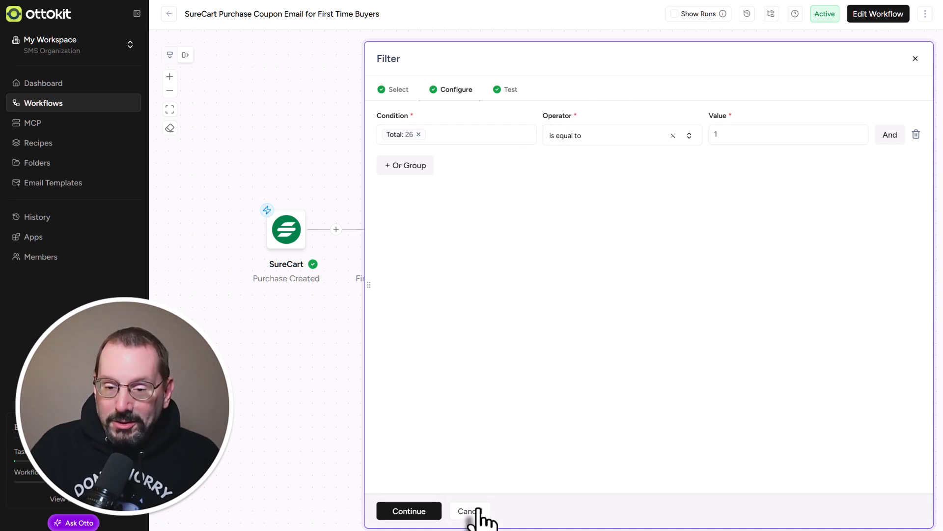
click(473, 513)
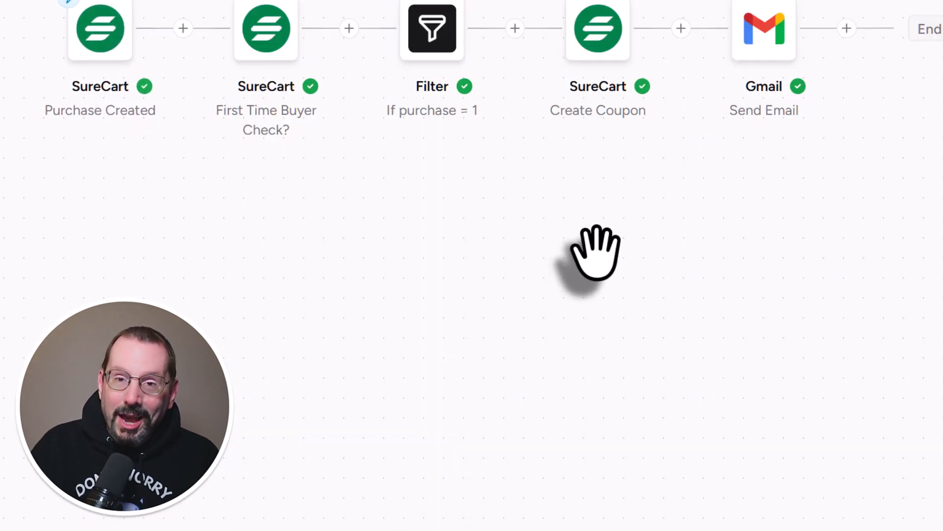
Open the Create Coupon step's configuration and examine its coupon name, discount type options and percentage discount.
mouse_move(612, 45)
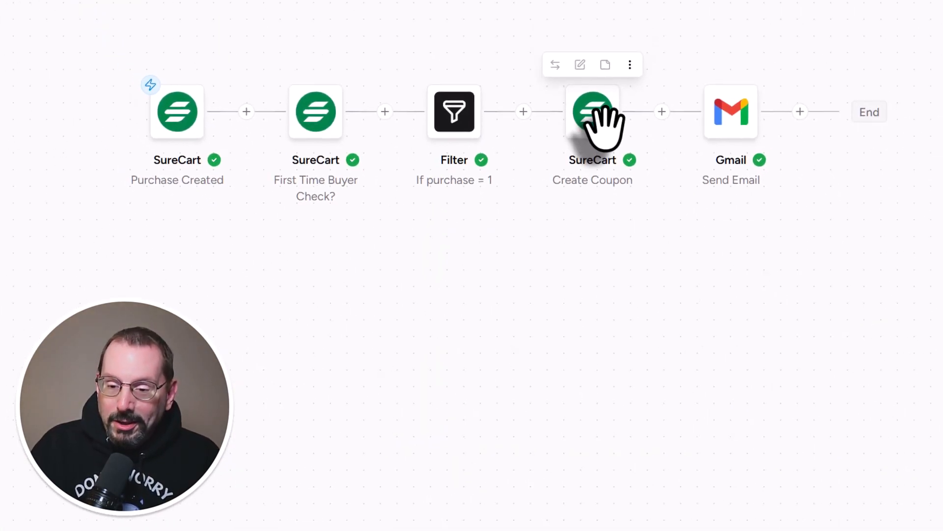
click(595, 110)
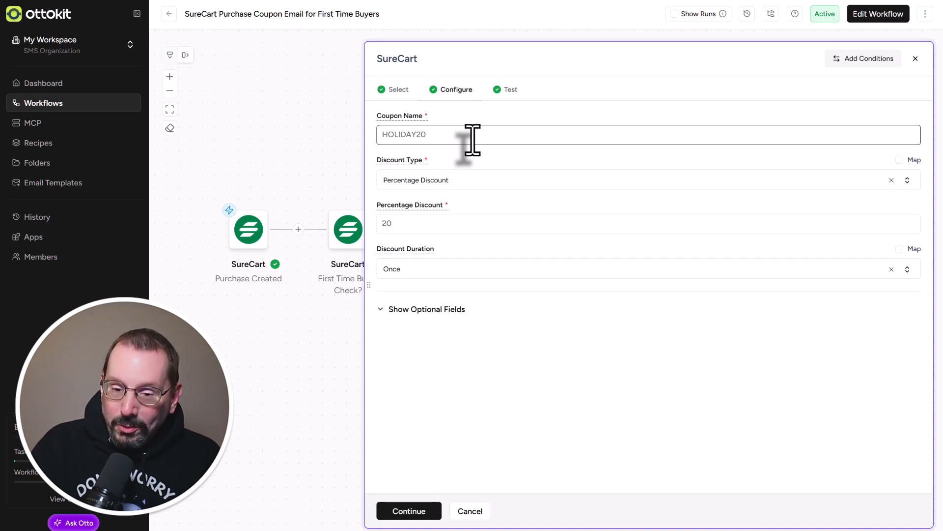
click(482, 178)
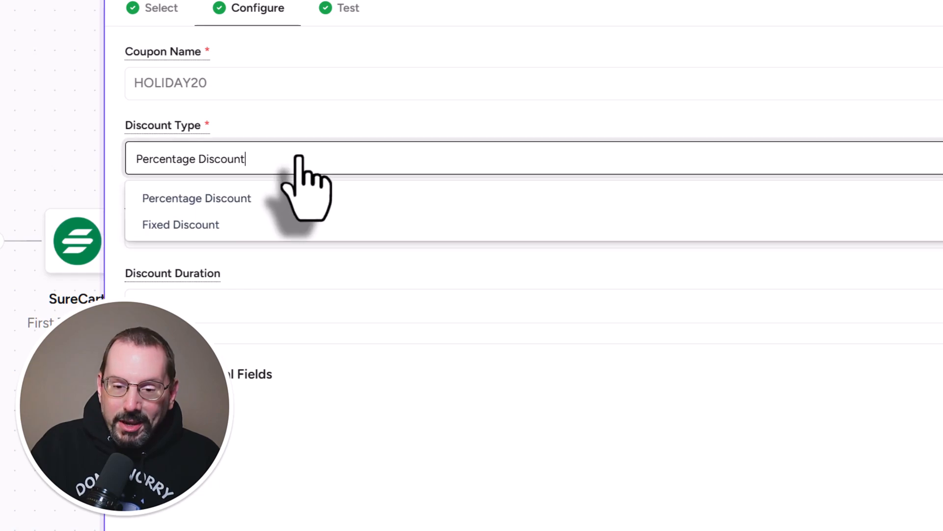
click(302, 129)
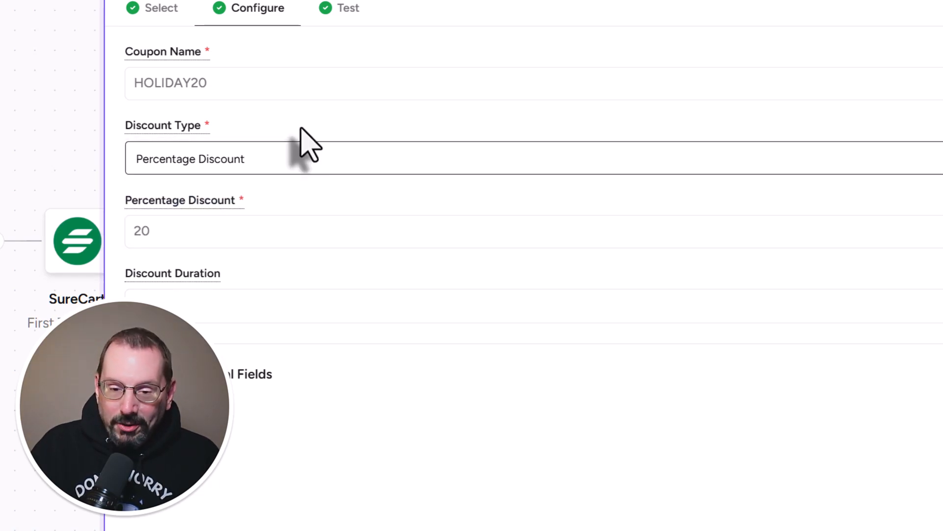
click(270, 236)
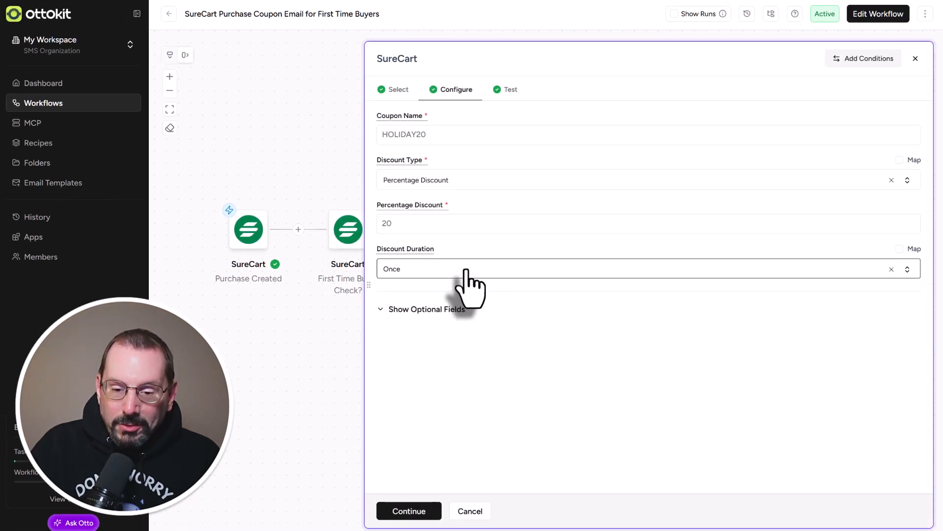
Expand the coupon's optional fields and examine the promotion code, usage limits, product restrictions, end date and subtotal settings.
click(445, 310)
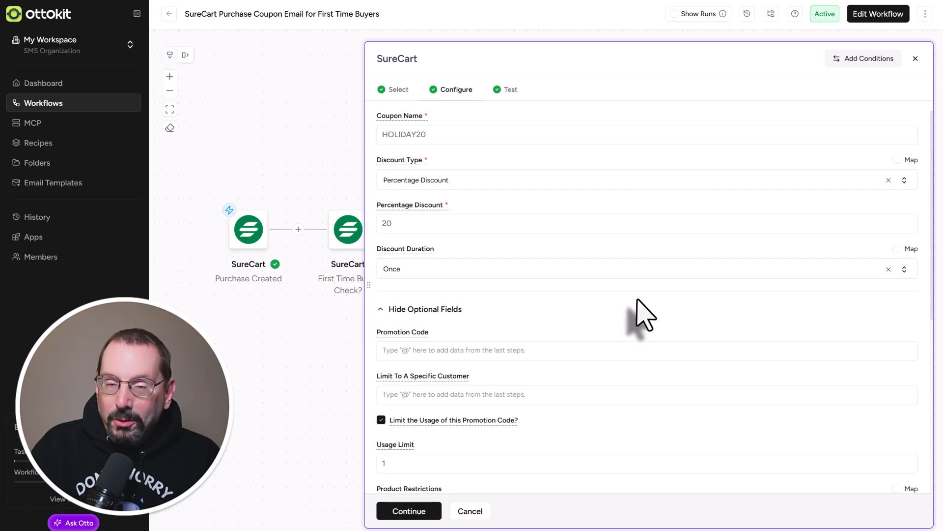
scroll(641, 315, down, 1)
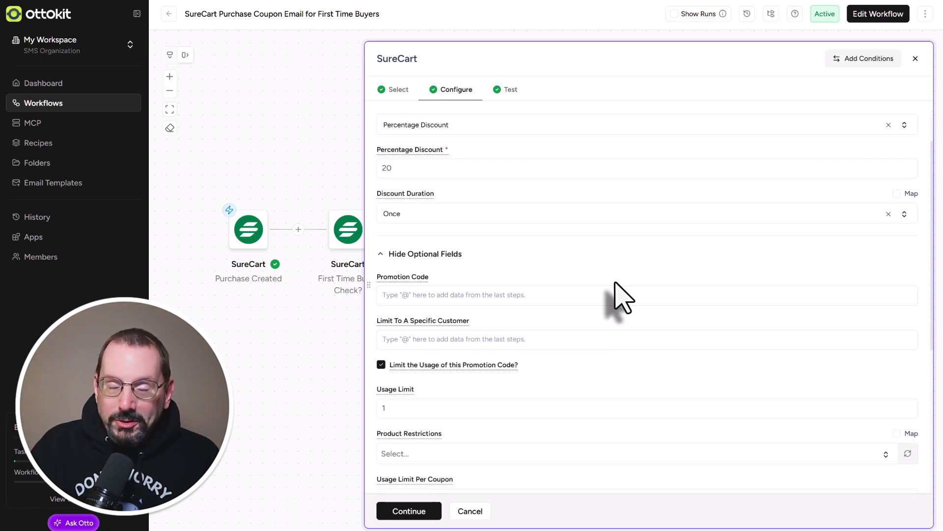
scroll(615, 290, down, 2)
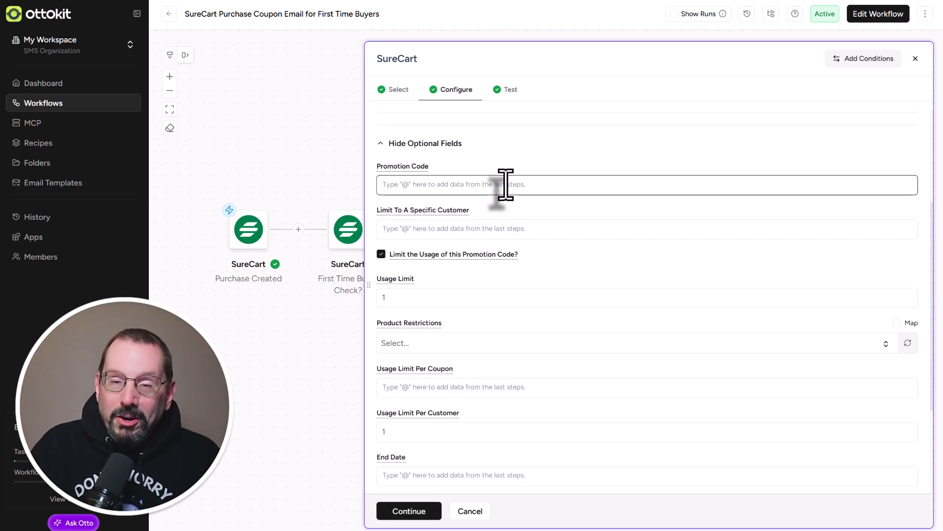
scroll(505, 185, down, 1)
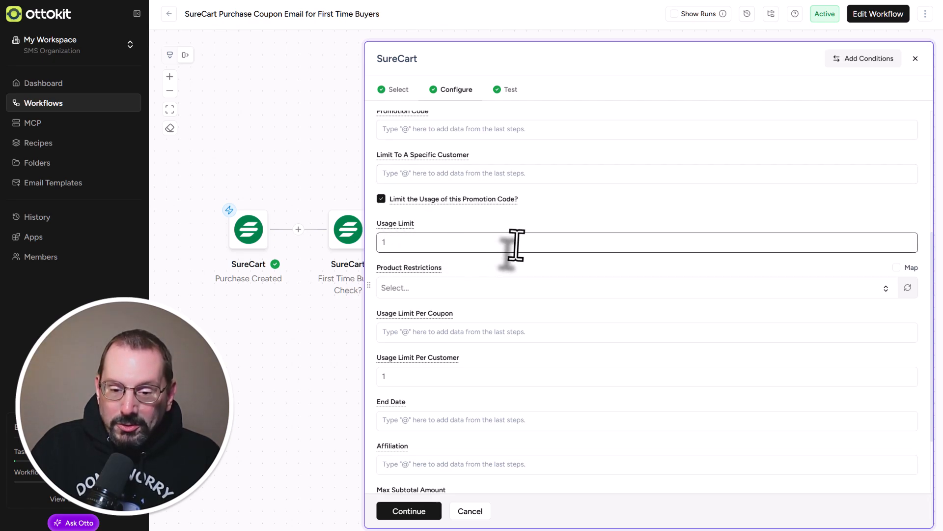
scroll(533, 241, down, 1)
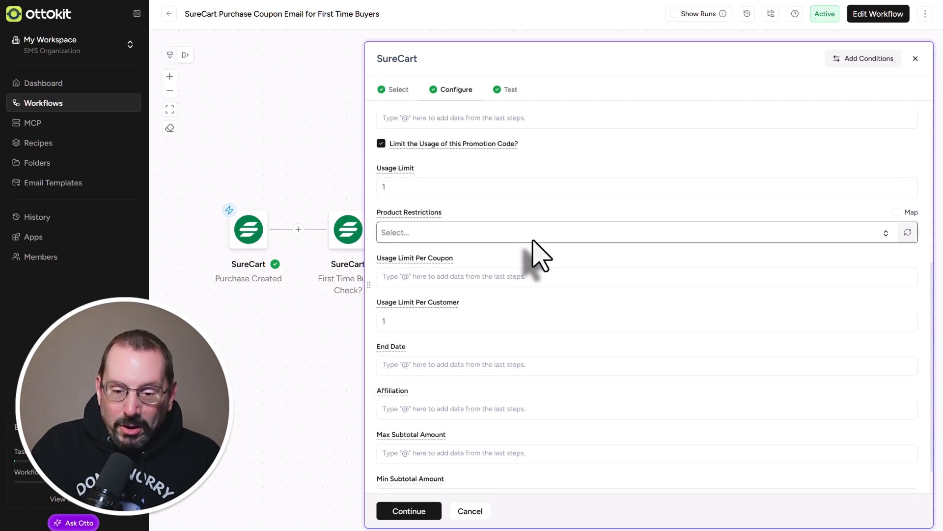
scroll(572, 325, down, 1)
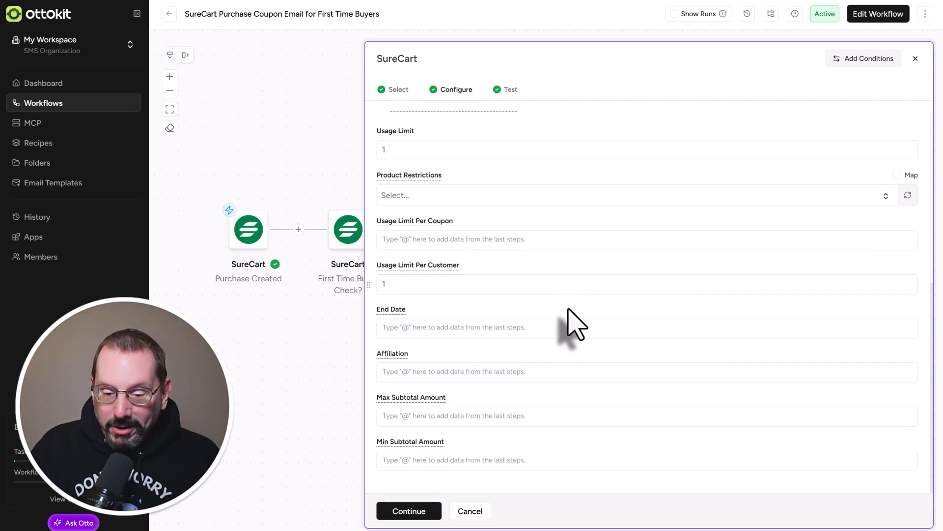
scroll(575, 325, up, 6)
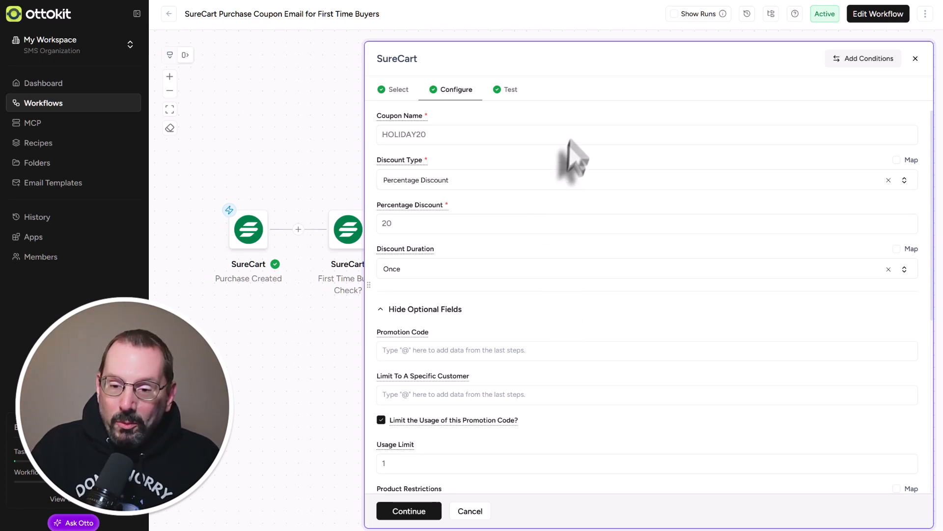
Test the Create Coupon action, checking the promotion code in its response, and save the step to the published workflow.
click(528, 91)
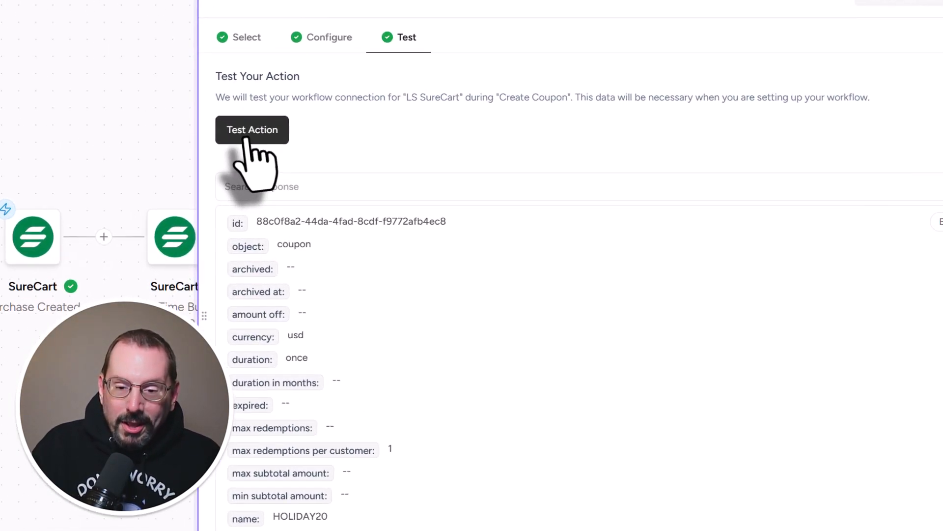
click(248, 133)
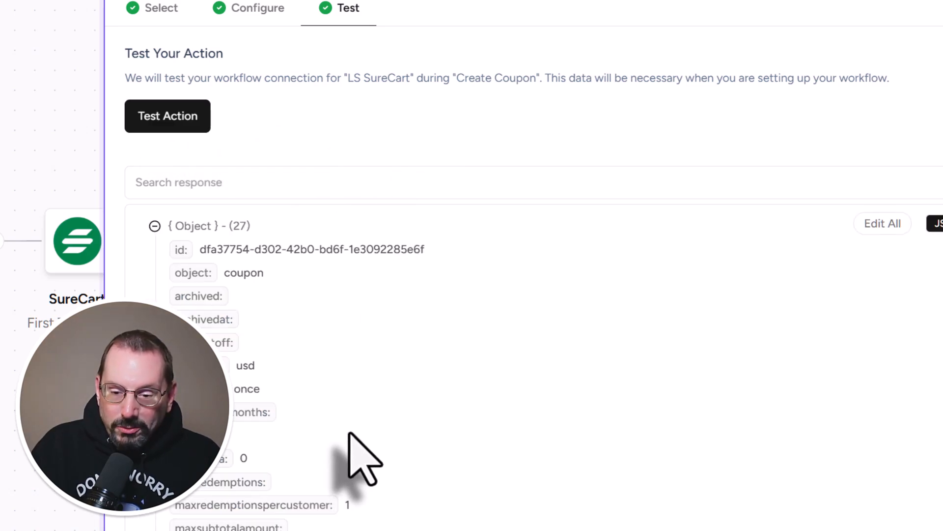
scroll(349, 433, down, 10)
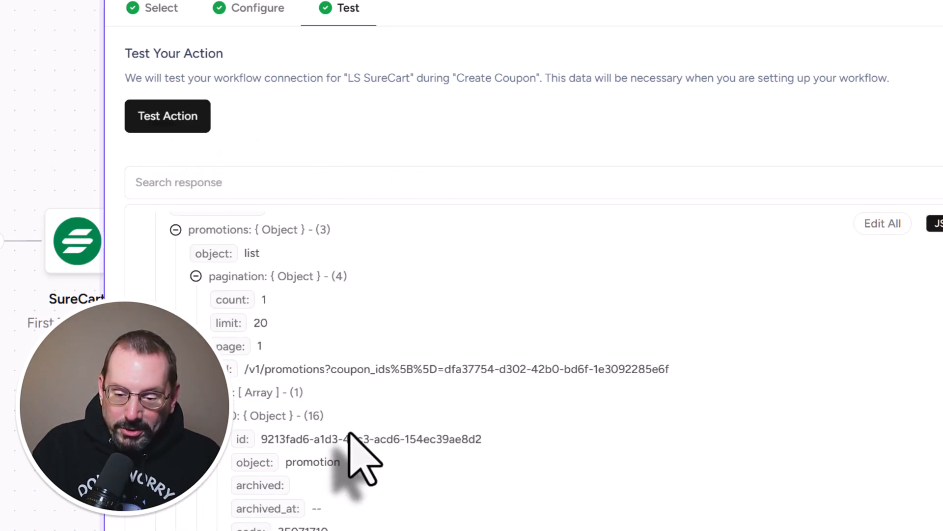
scroll(349, 434, down, 3)
drag(329, 440, 235, 440)
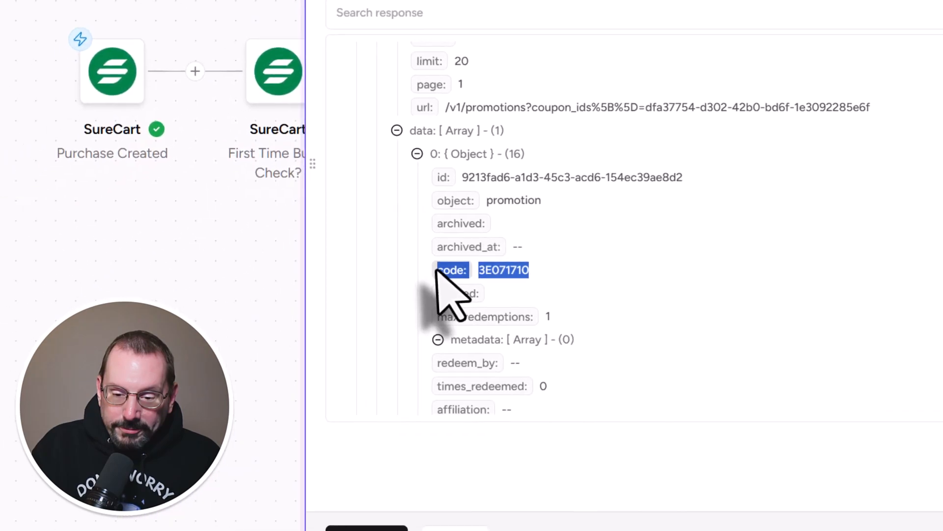
click(356, 529)
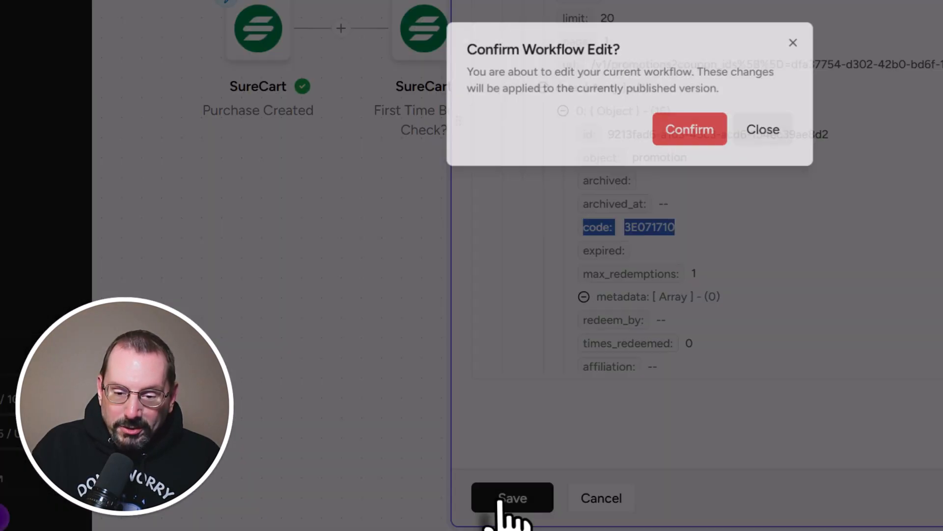
click(703, 134)
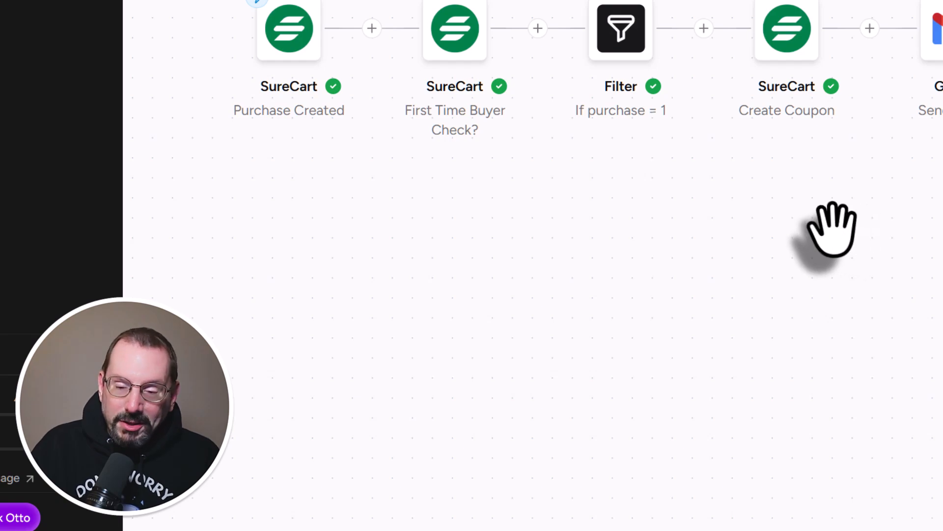
Open the Gmail Send Email step's configuration, review its subject and email body, and close it without changes.
drag(832, 228, 744, 238)
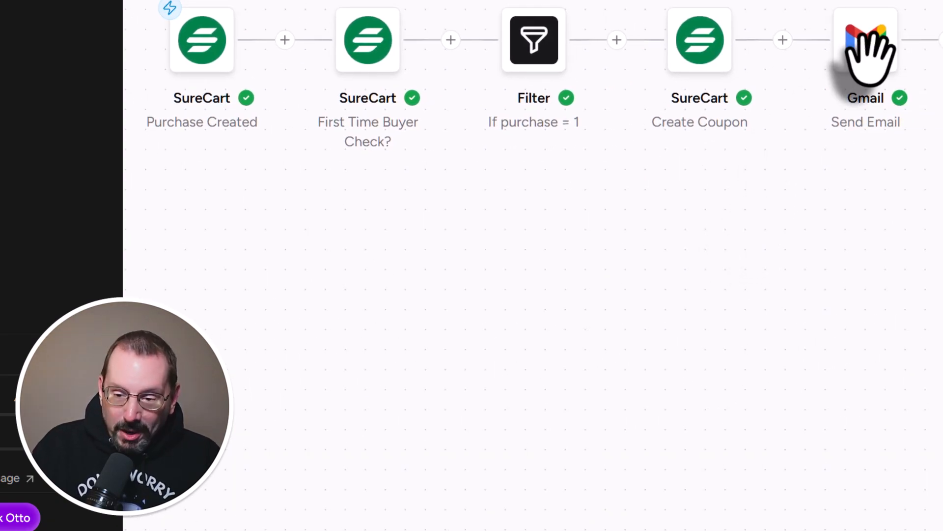
click(845, 73)
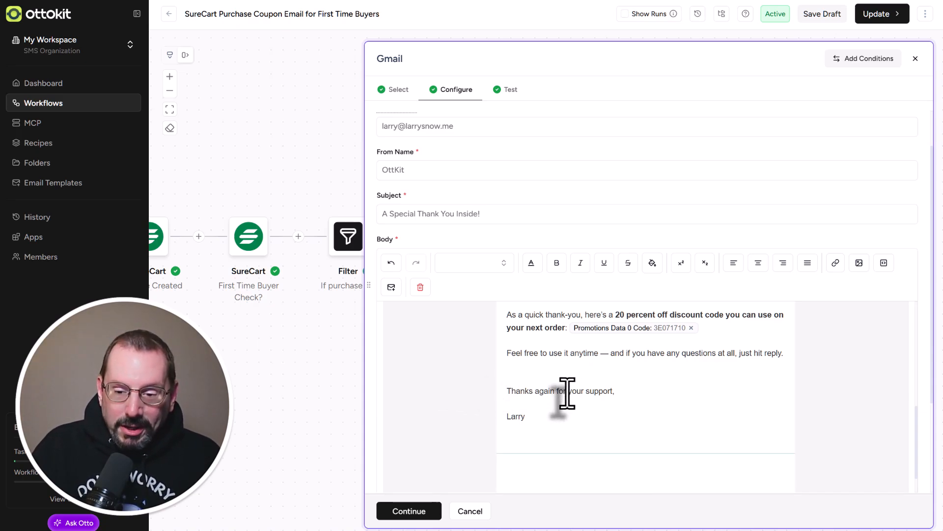
scroll(567, 393, up, 6)
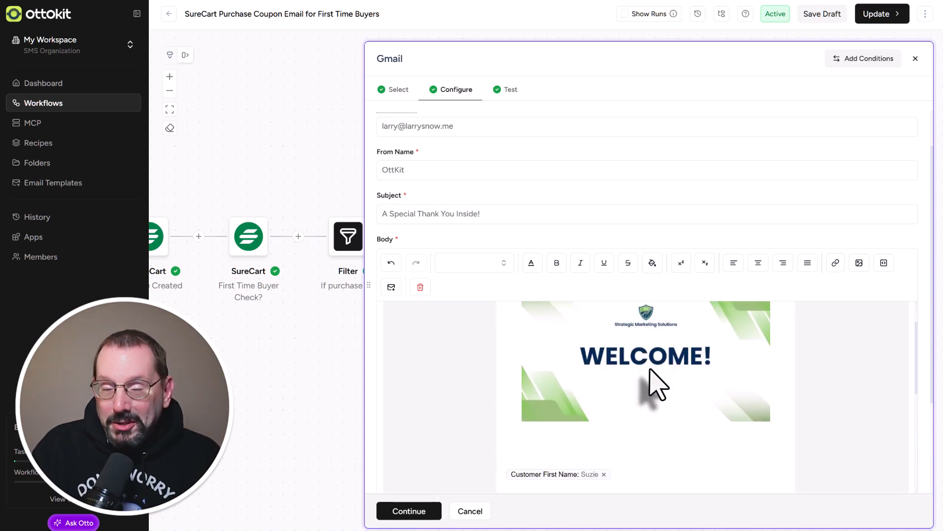
scroll(652, 371, down, 2)
scroll(654, 378, down, 3)
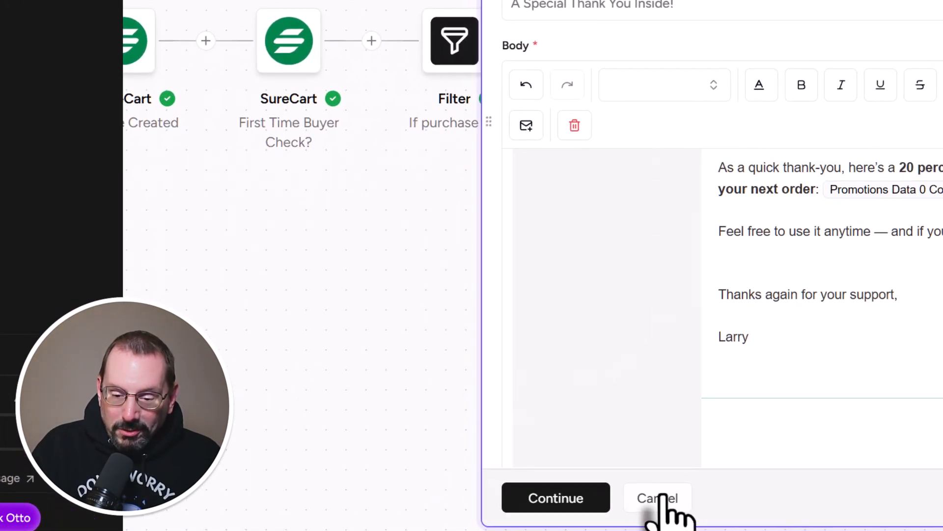
click(660, 497)
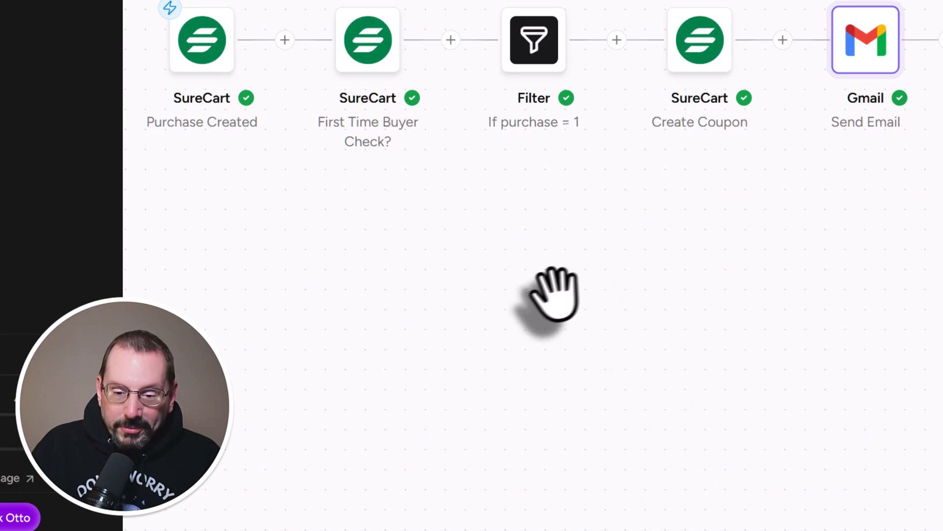
Open the Email Templates list in a new browser tab and open the First Time Buyers template for editing.
drag(552, 295, 592, 293)
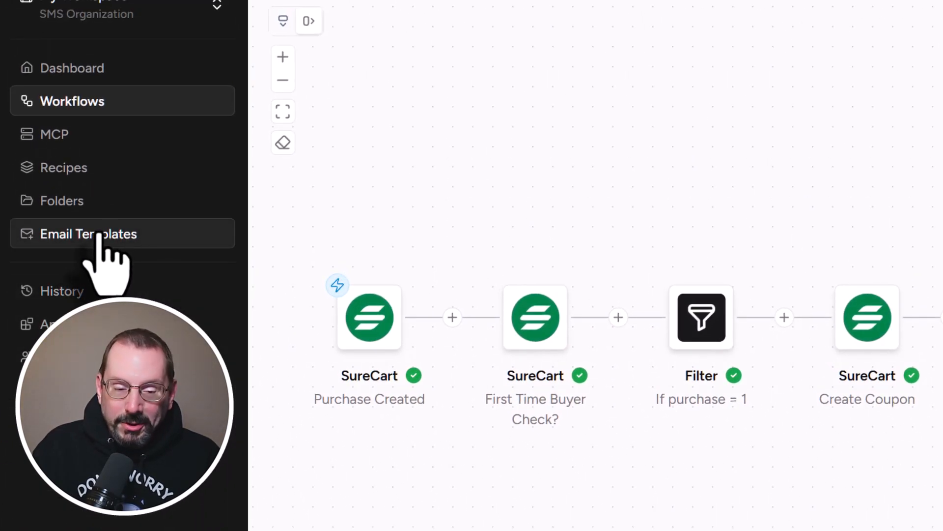
right_click(99, 234)
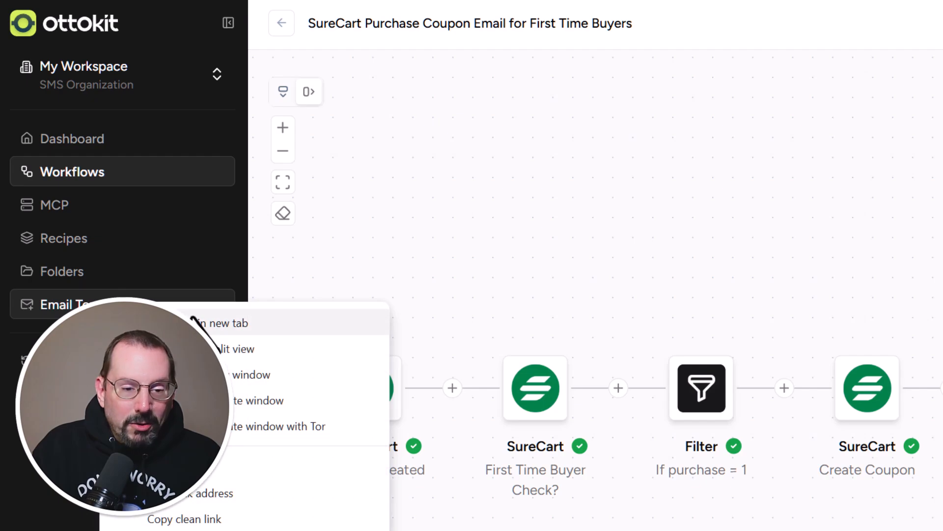
click(216, 323)
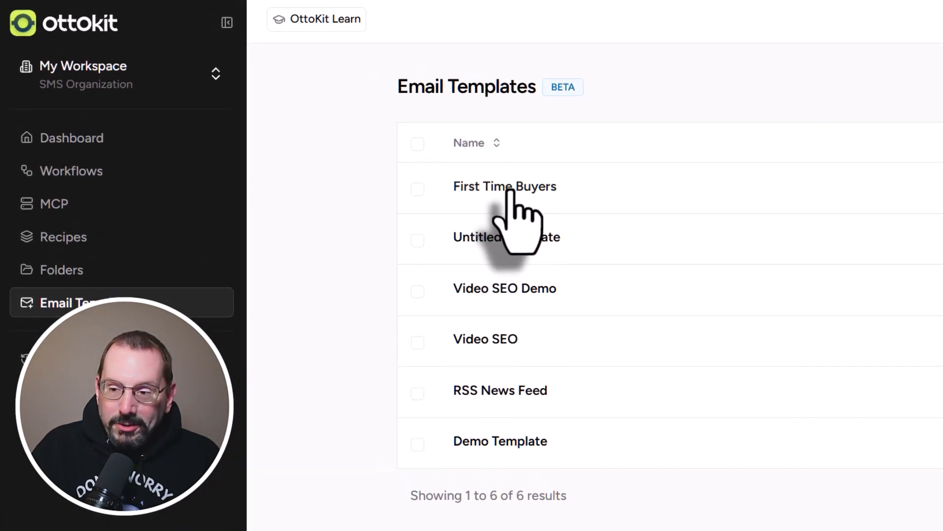
click(515, 193)
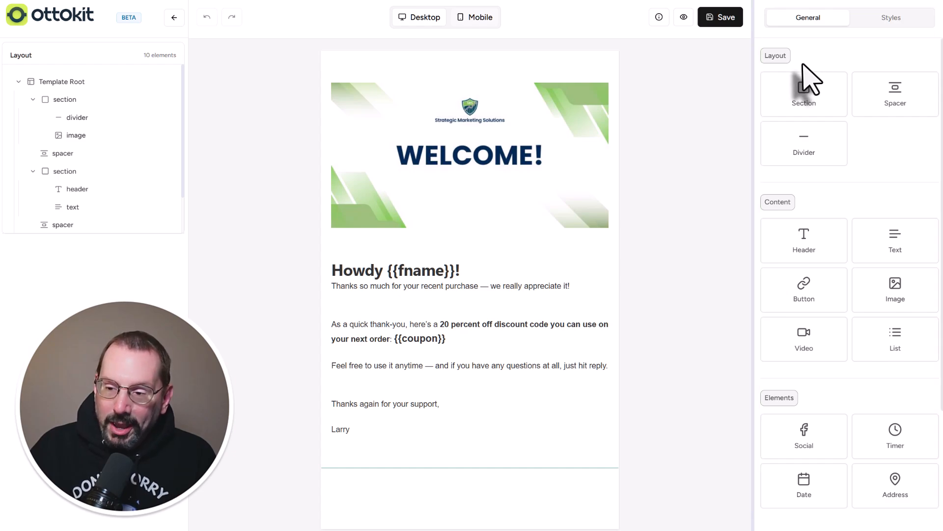
Examine the layout, content and element blocks available for building the email template.
scroll(894, 155, down, 1)
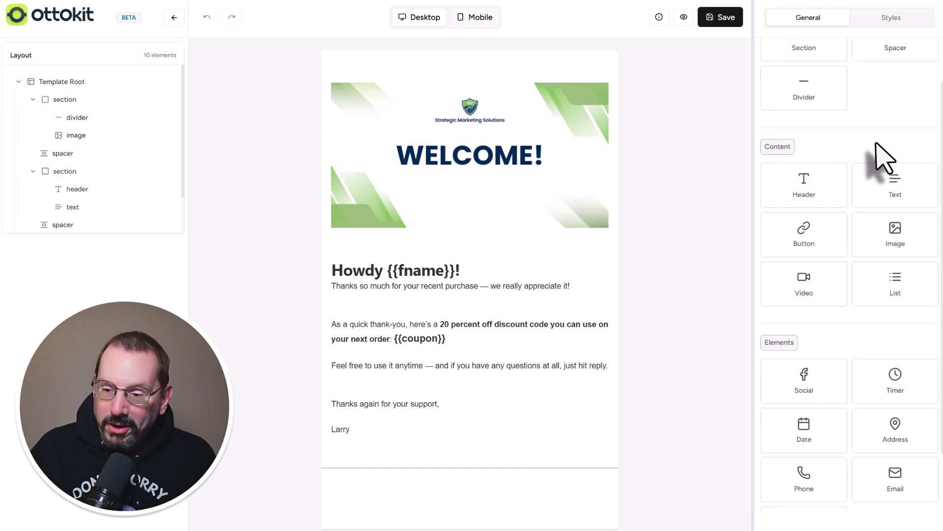
scroll(879, 153, down, 1)
scroll(845, 290, down, 1)
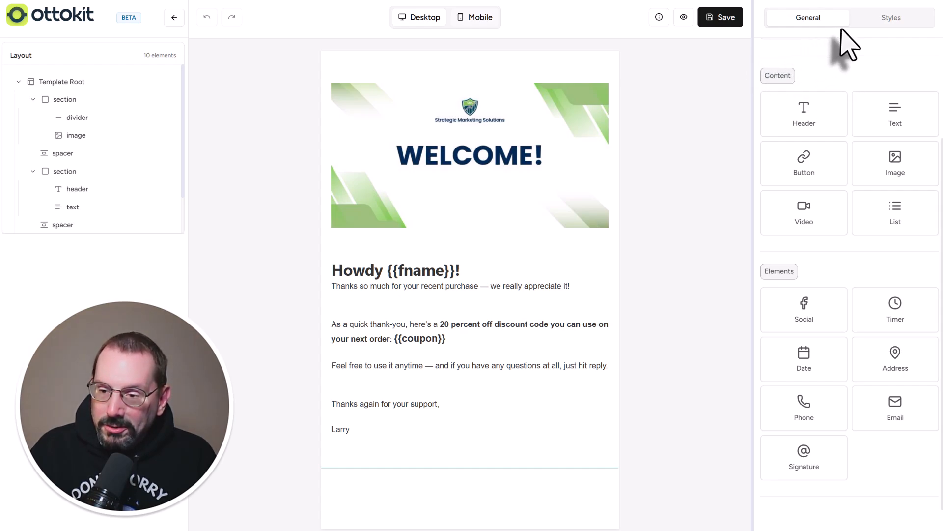
scroll(848, 100, up, 3)
drag(810, 98, 560, 96)
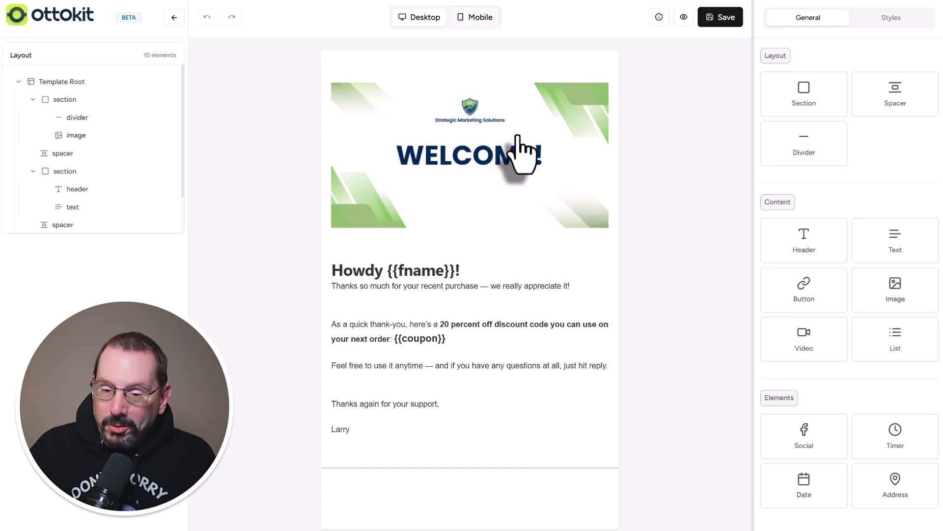
Select the template's body text block and the "Howdy {{fname}}!" header to examine their variables and styles.
scroll(527, 164, down, 1)
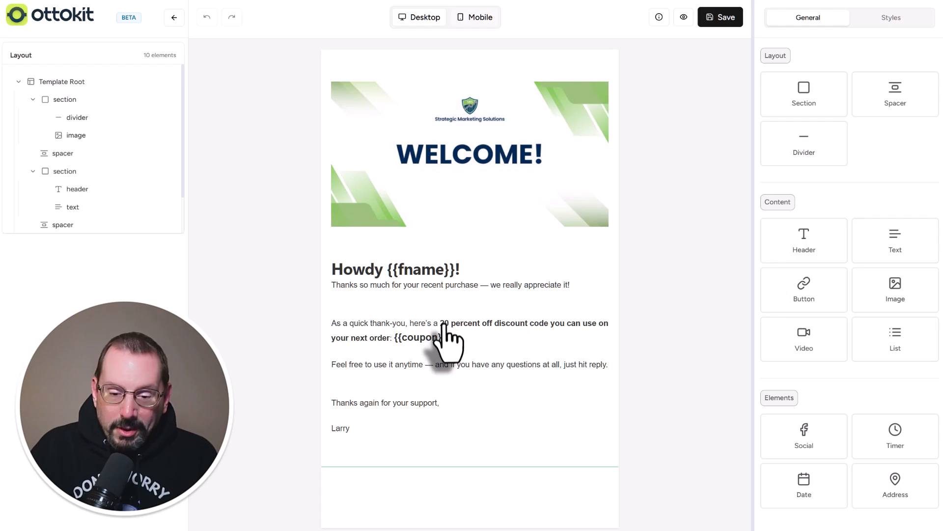
click(390, 304)
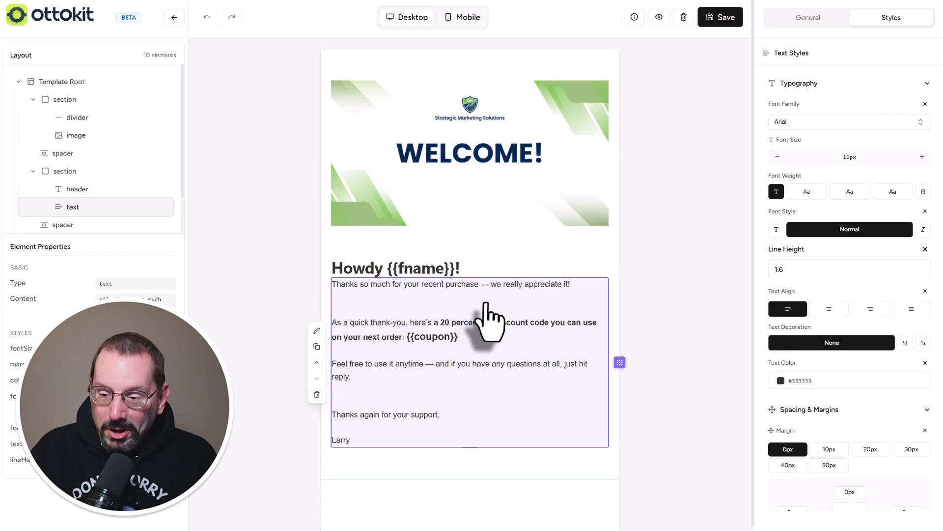
click(363, 269)
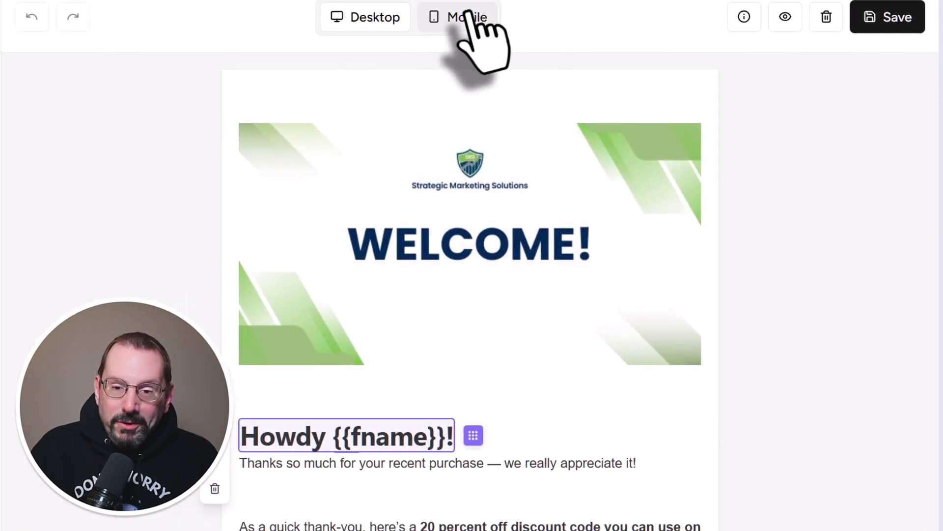
Check the First Time Buyers template in mobile view and in the email preview, and save the template.
click(529, 25)
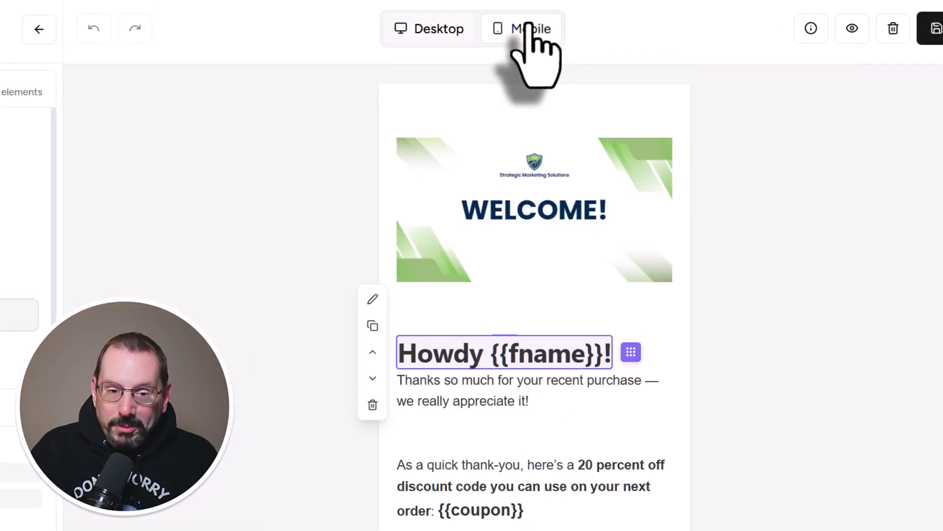
click(852, 29)
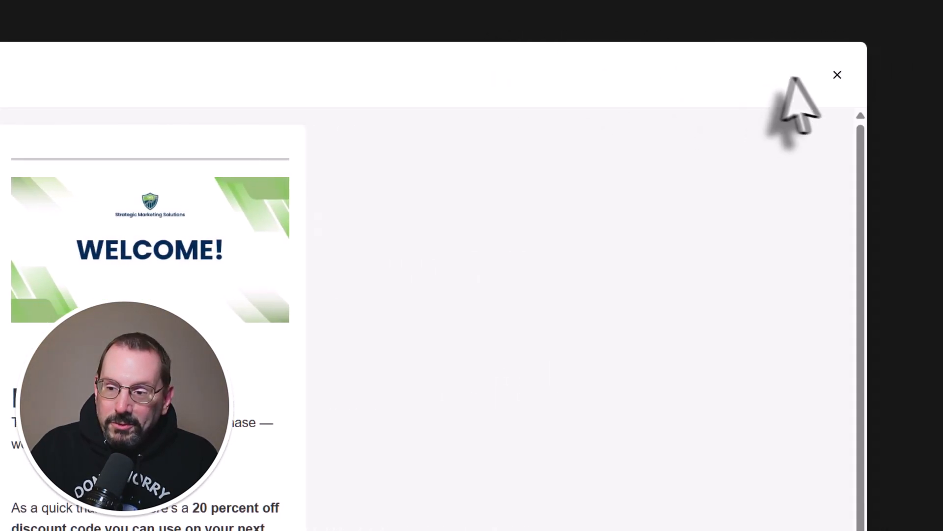
click(837, 75)
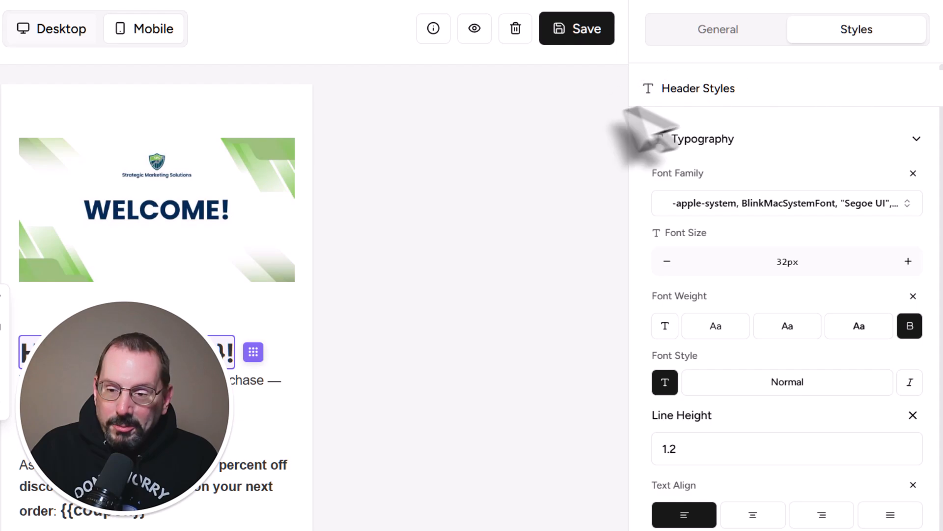
click(594, 30)
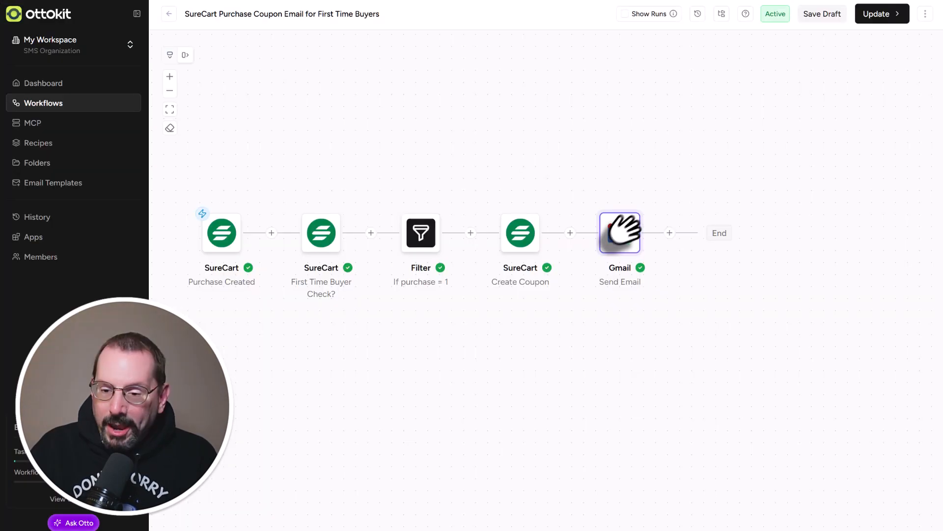
Reopen the workflow's Gmail Send Email step and set its body to the First Time Buyers email template.
mouse_move(626, 241)
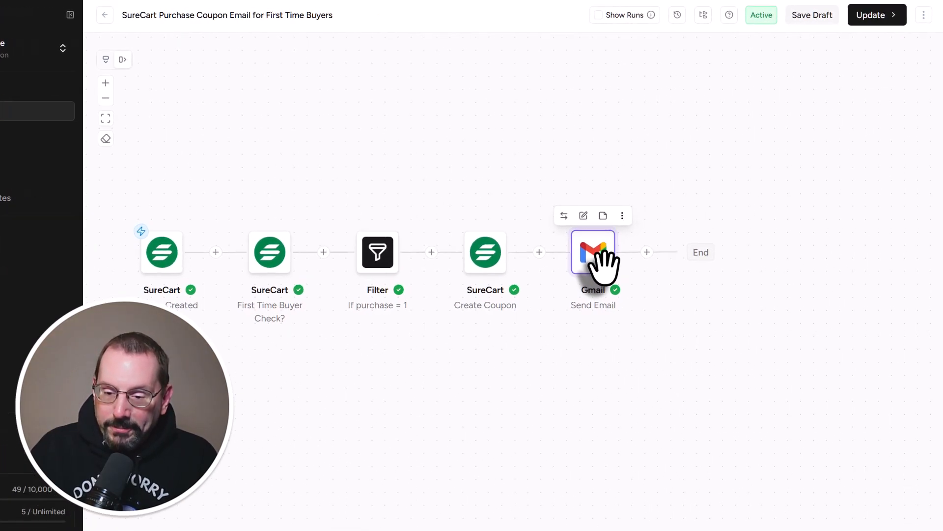
click(626, 241)
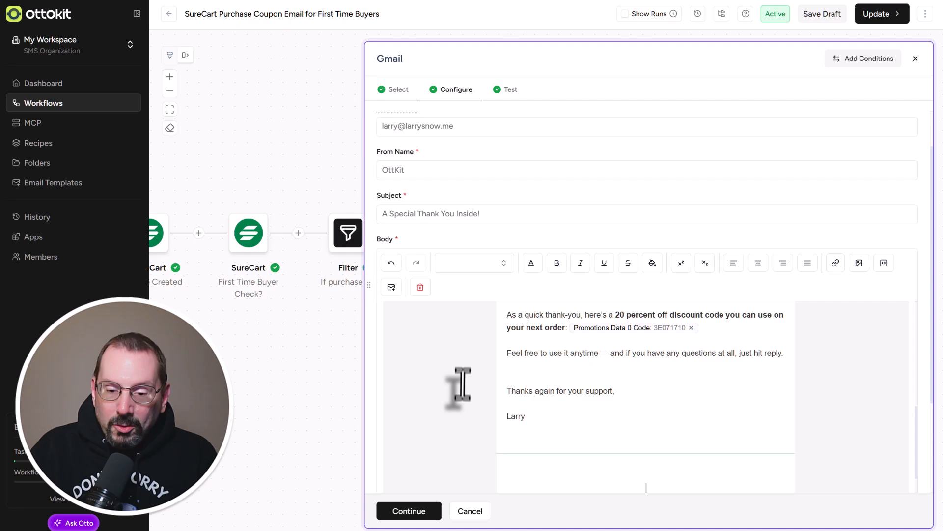
scroll(462, 385, up, 2)
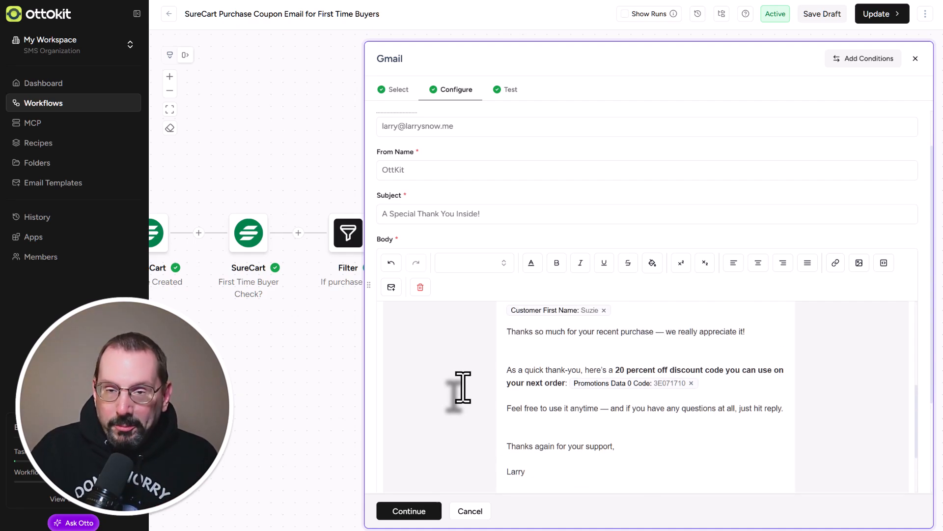
scroll(462, 371, up, 5)
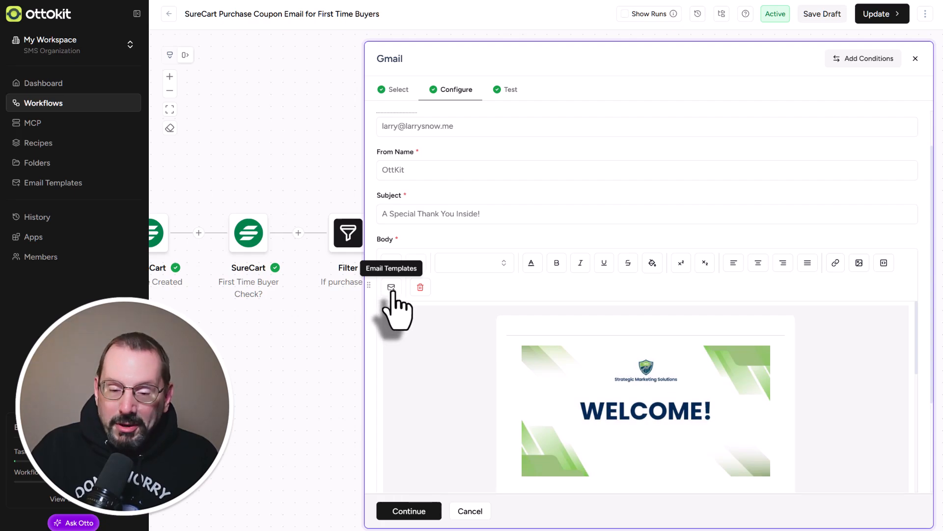
click(391, 287)
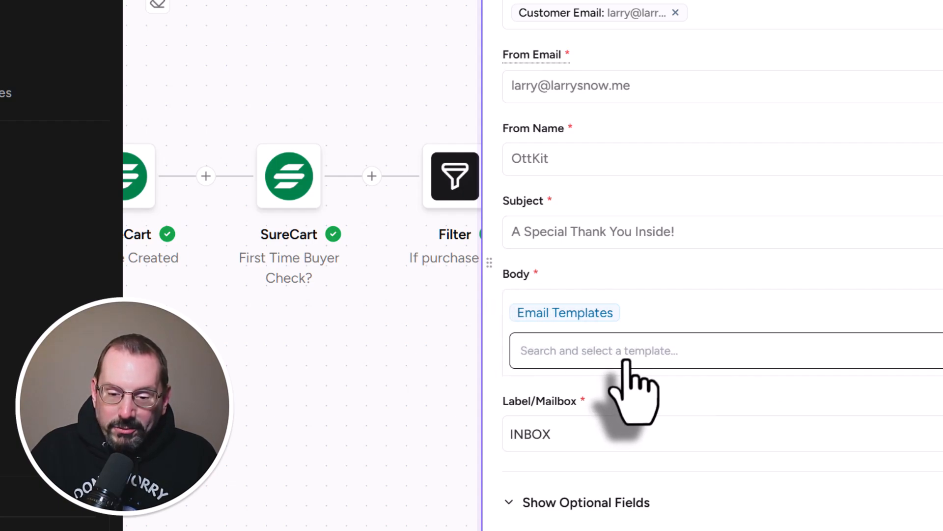
click(716, 360)
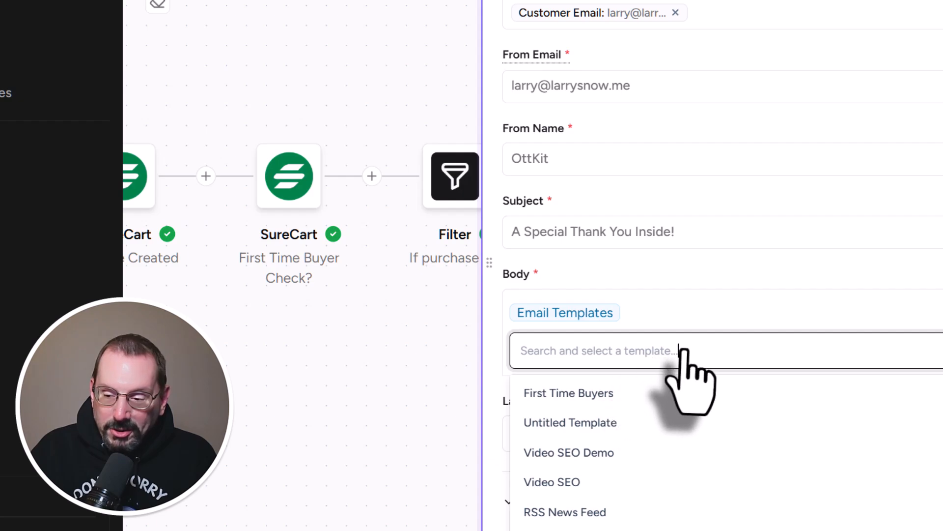
click(571, 395)
scroll(826, 378, down, 1)
scroll(830, 364, down, 1)
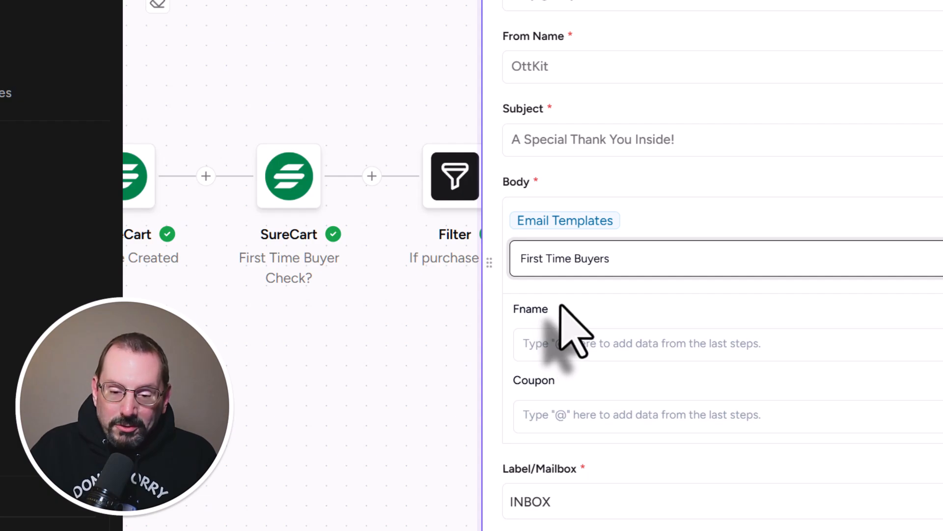
Map the template's Fname variable to the Customer First Name field from the SureCart purchase data.
drag(553, 310, 502, 315)
drag(576, 402, 586, 354)
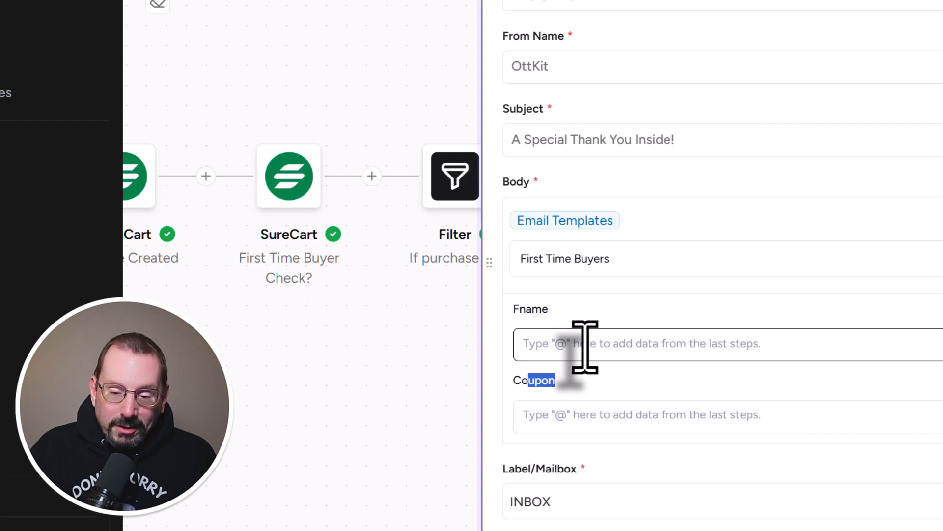
click(585, 347)
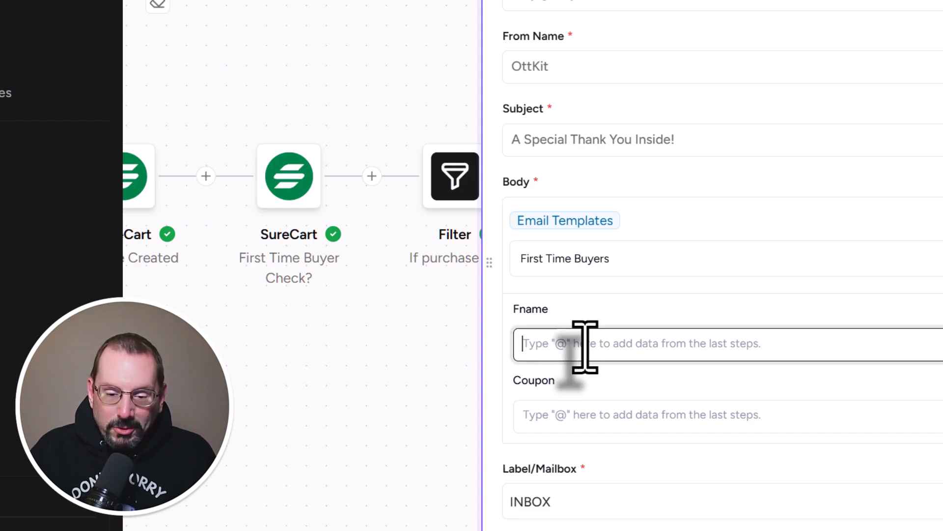
text(@)
click(314, 151)
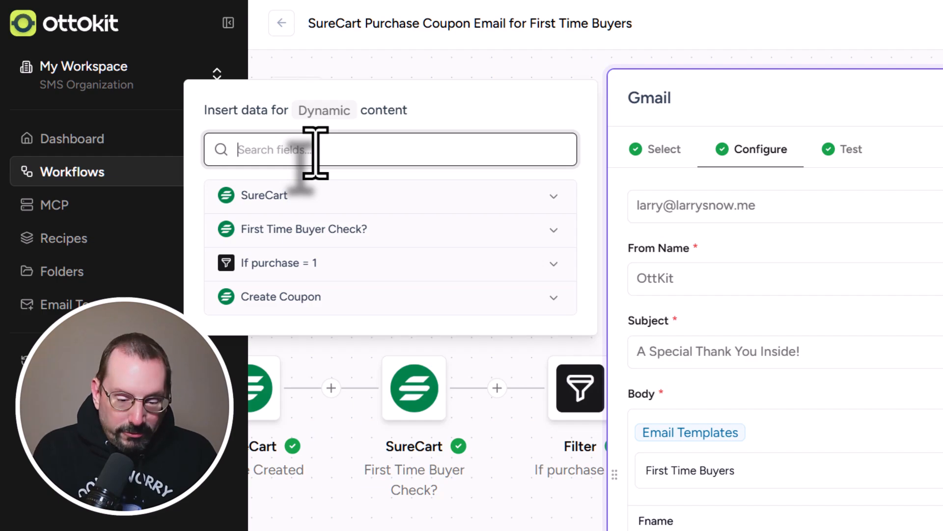
text(first)
click(293, 232)
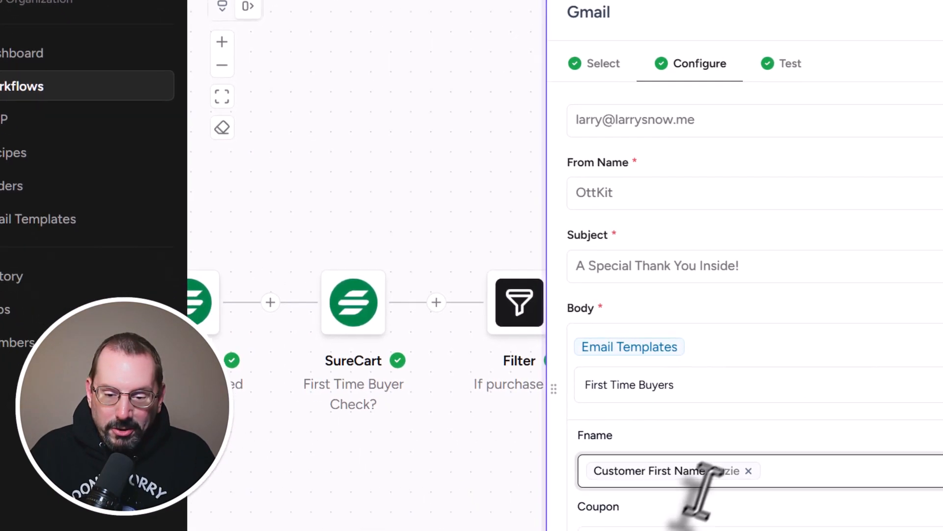
Map the template's Coupon variable to the Promotions Data 0 Code field from the Create Coupon step.
click(468, 290)
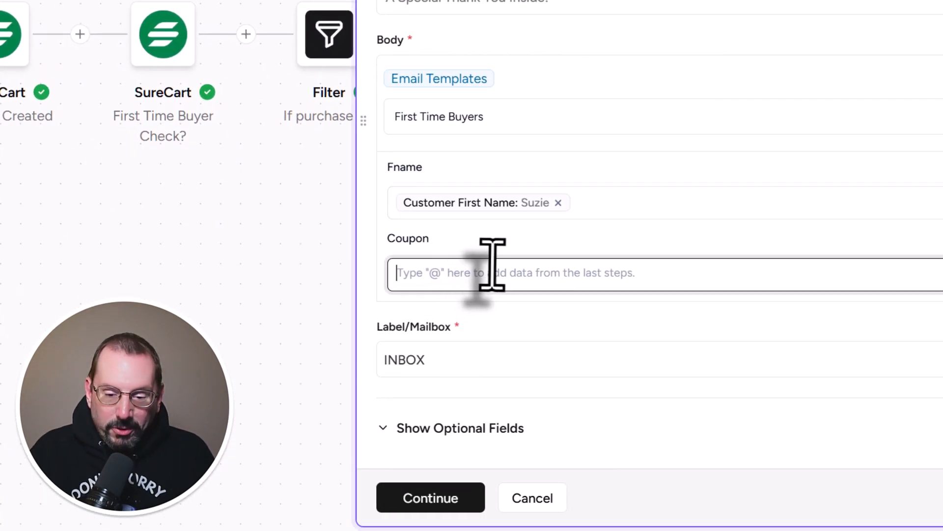
text(@)
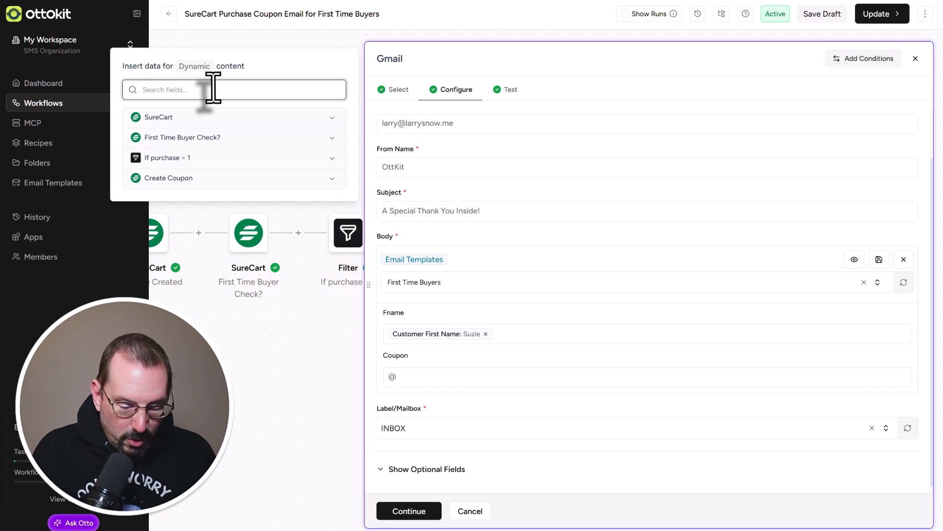
text(code)
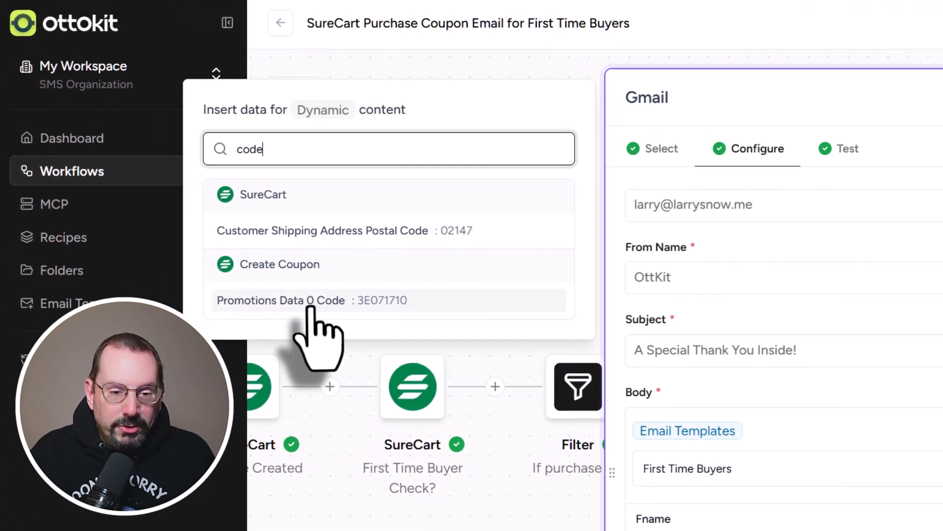
click(172, 181)
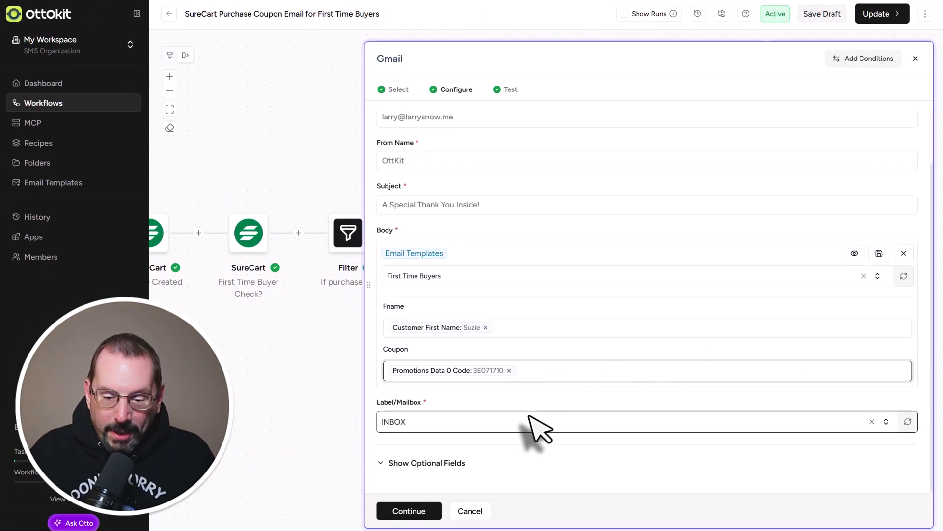
Expand the Gmail step's optional fields and examine the Cc, Bcc, Reply To and Attachment settings.
click(444, 463)
scroll(541, 418, down, 3)
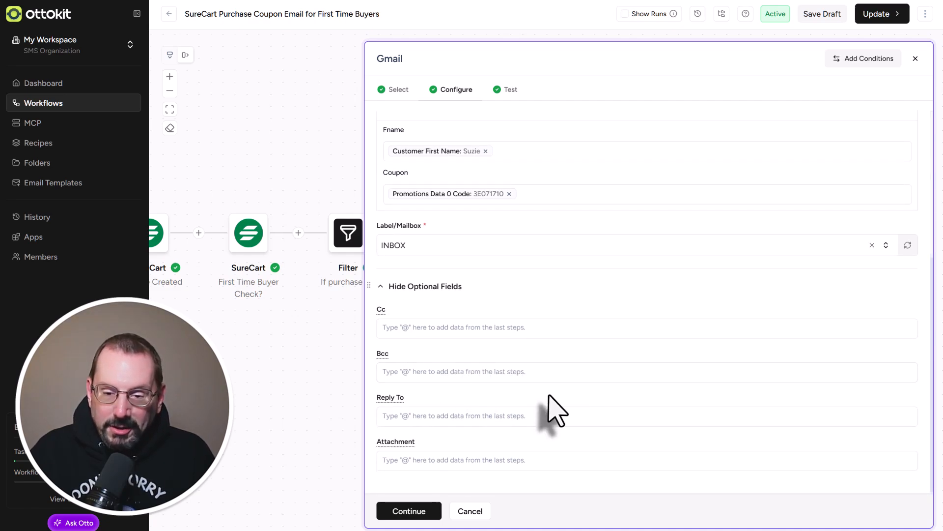
Check the Gmail step's Subject, From Name and To fields, continue to its test result and save the step.
scroll(550, 398, up, 2)
scroll(543, 411, up, 3)
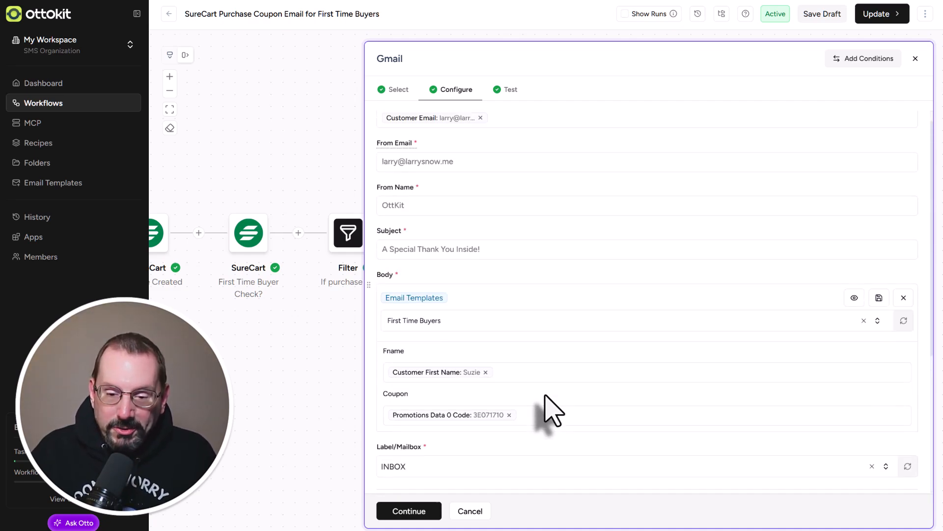
click(460, 265)
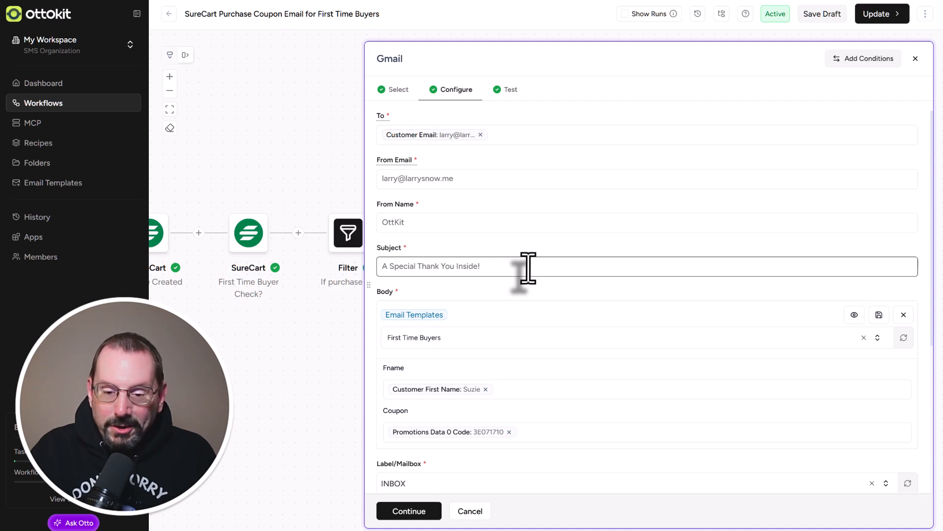
click(528, 222)
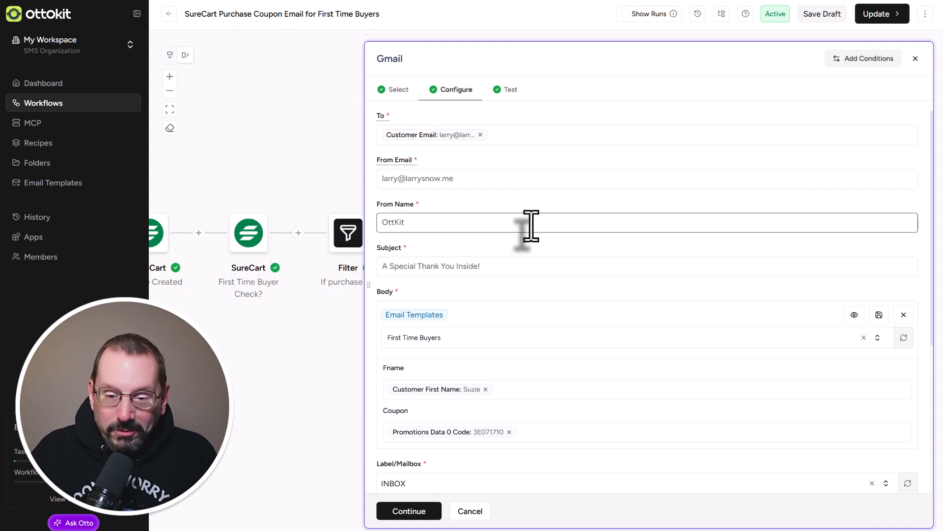
click(513, 135)
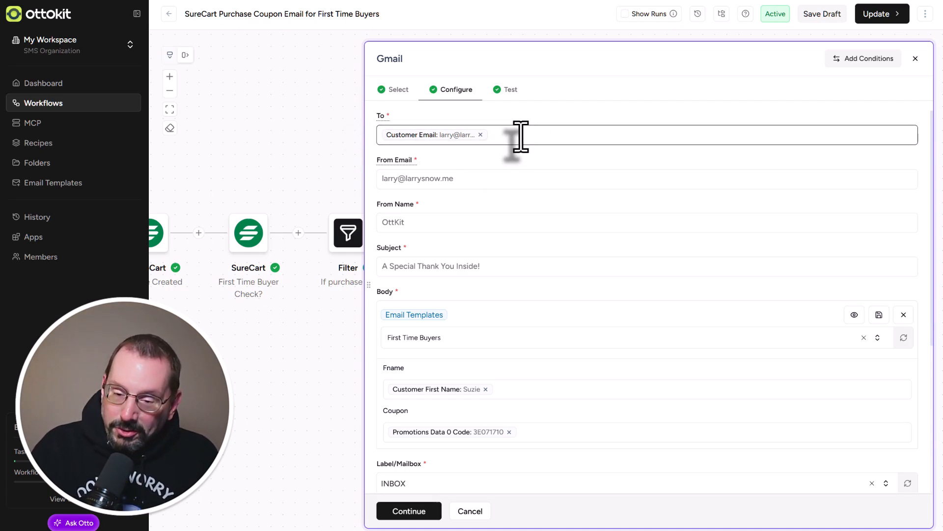
click(417, 511)
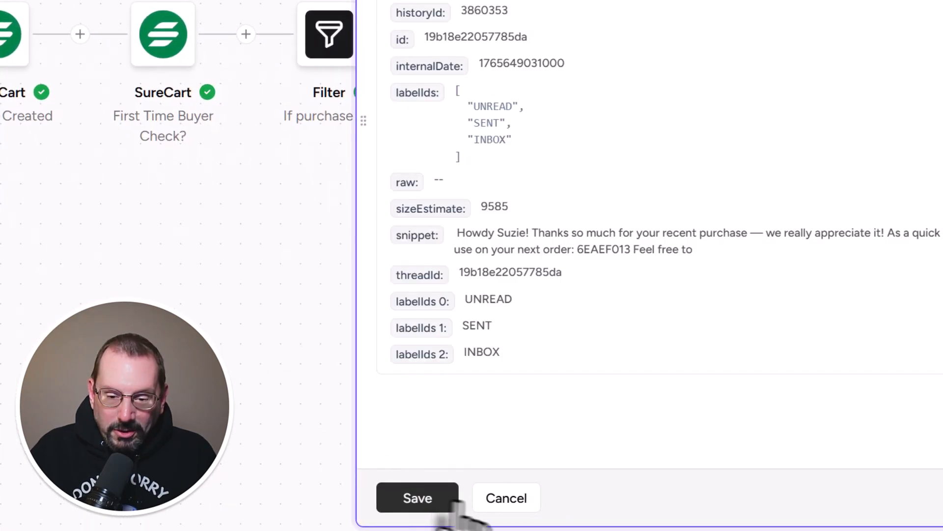
click(421, 498)
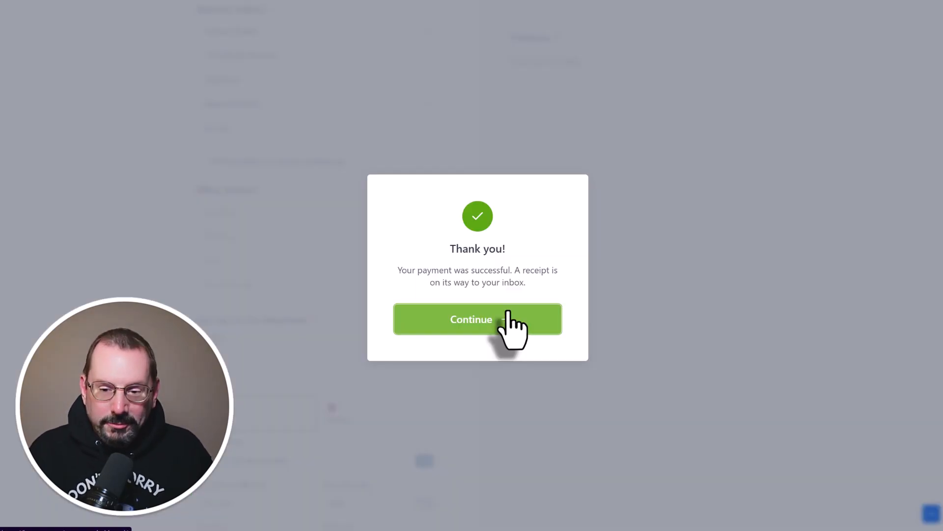
Continue past the test purchase's payment confirmation, switch to Gmail and highlight the 20 percent discount code text in the received welcome email.
click(508, 317)
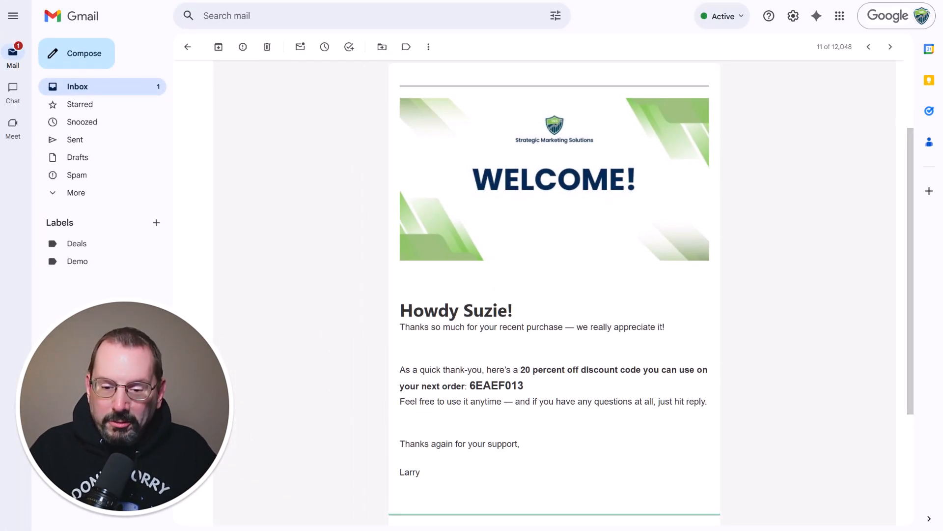
scroll(555, 295, down, 1)
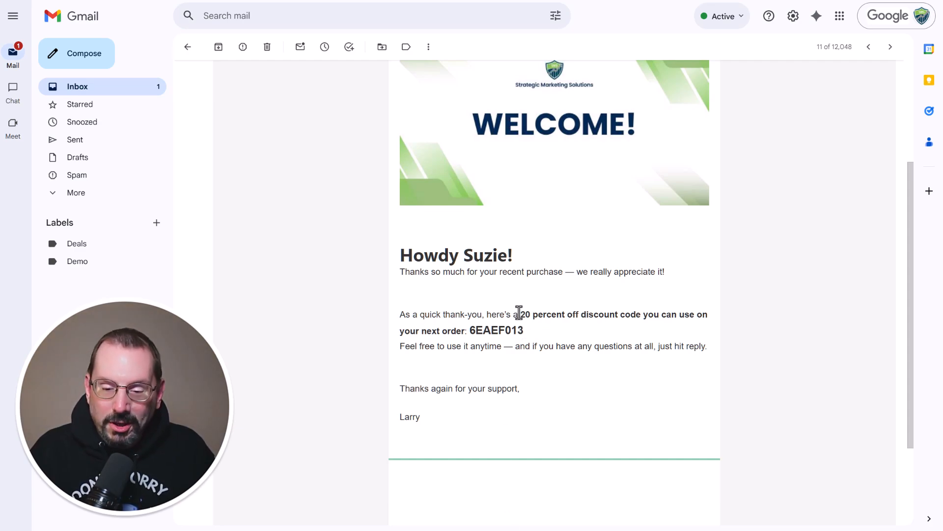
drag(520, 314, 544, 332)
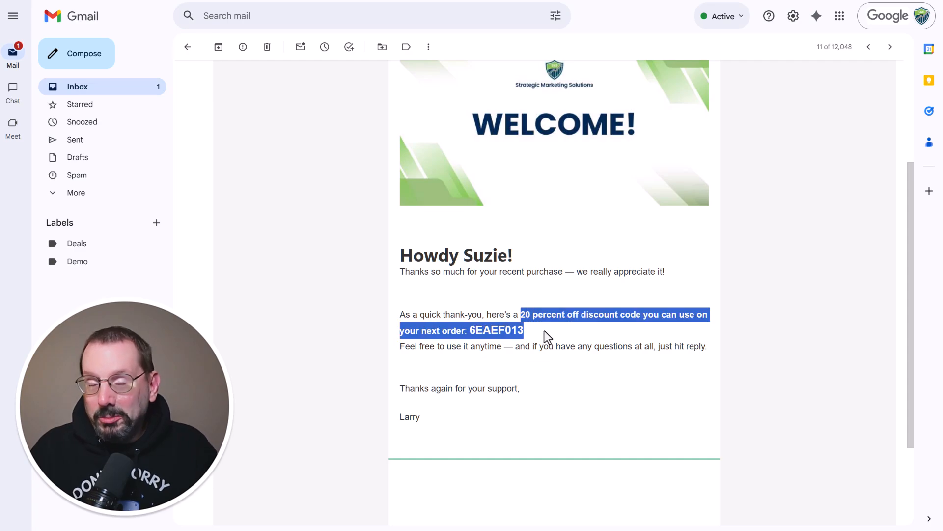